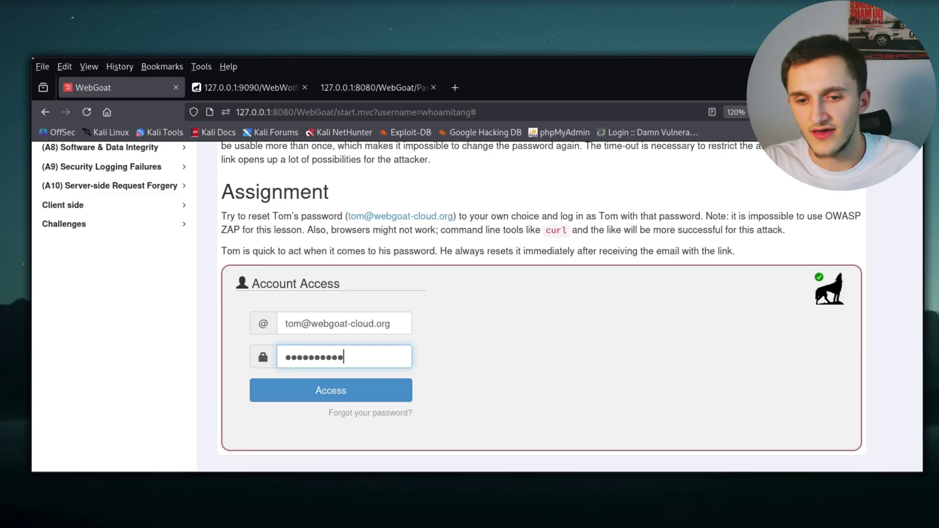
key(Return)
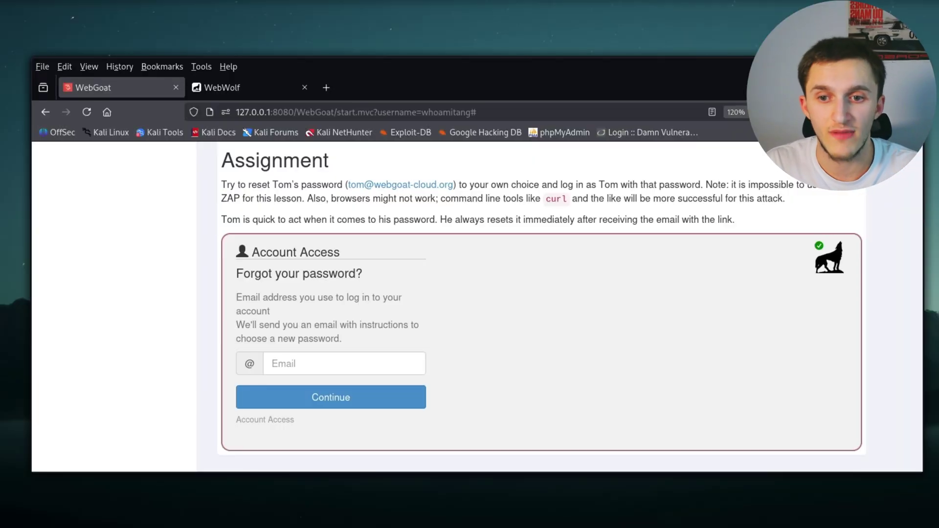
scroll(541, 309, up, 3)
scroll(542, 309, down, 3)
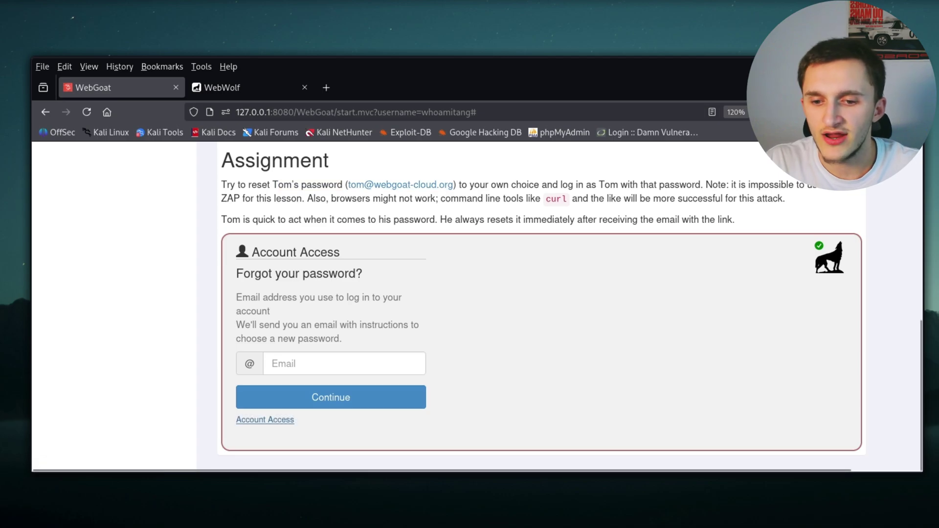
Send a password-reset request for your own WebWolf address from the forgot-password form.
click(265, 420)
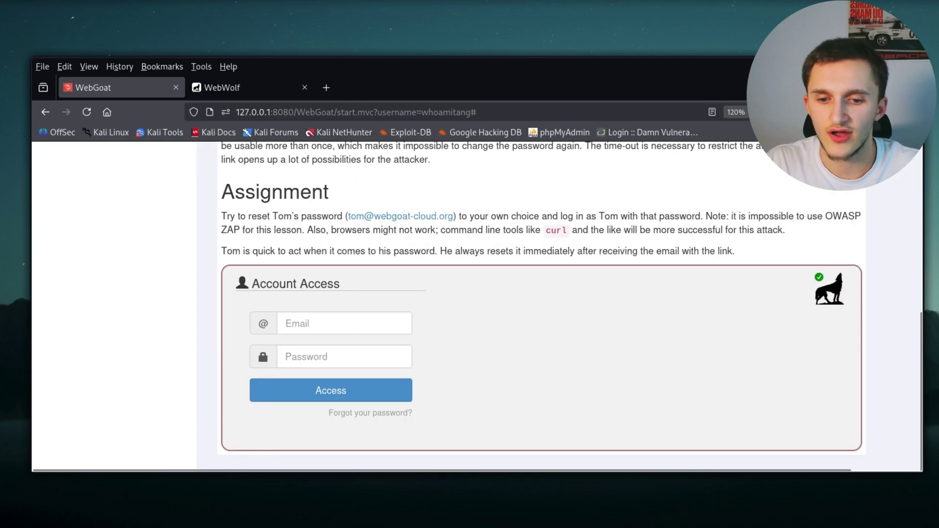
click(370, 413)
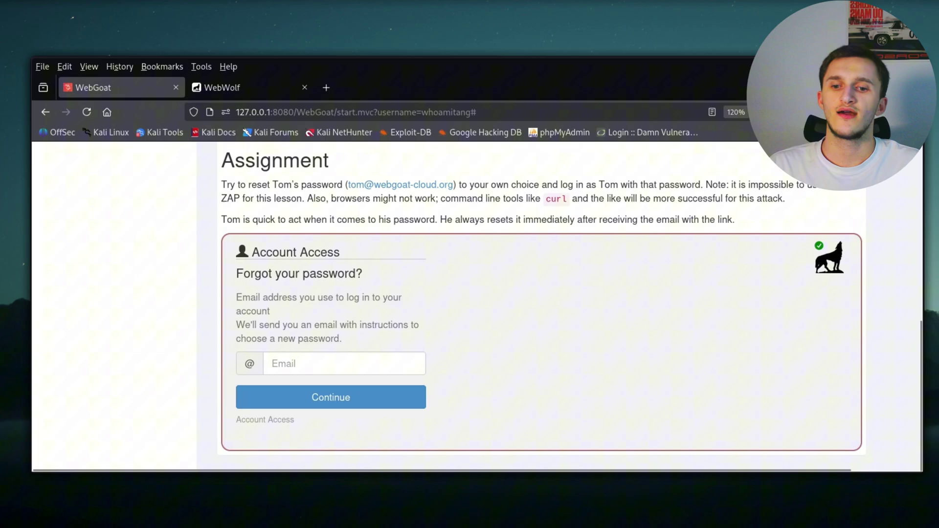
click(343, 363)
key(Return)
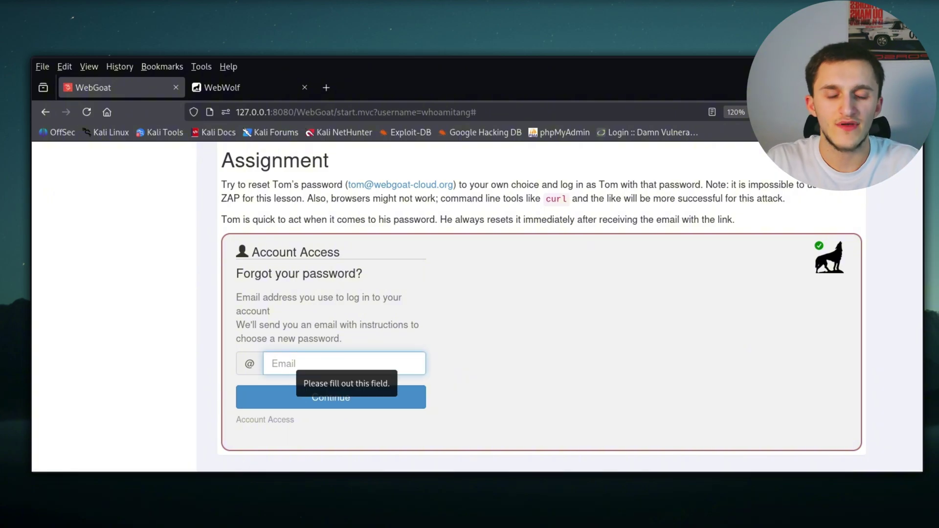
text(who)
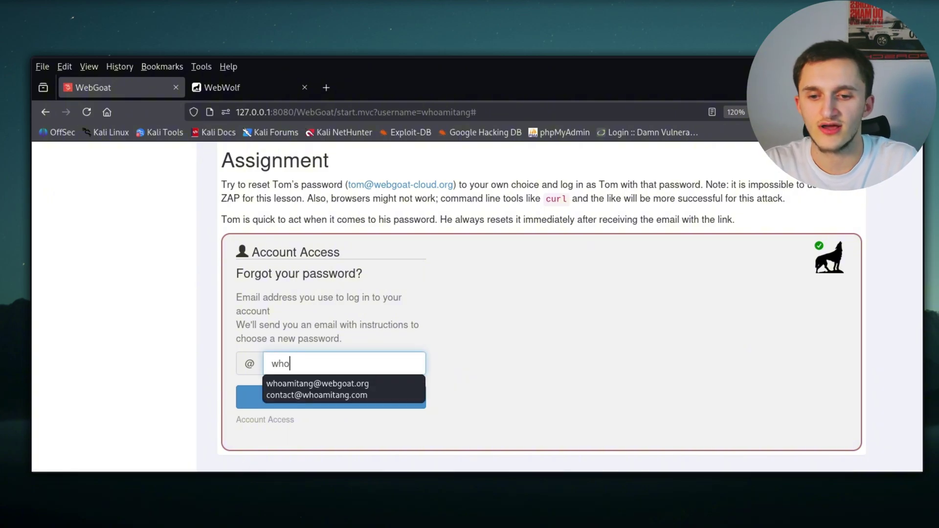
key(Down)
key(Return)
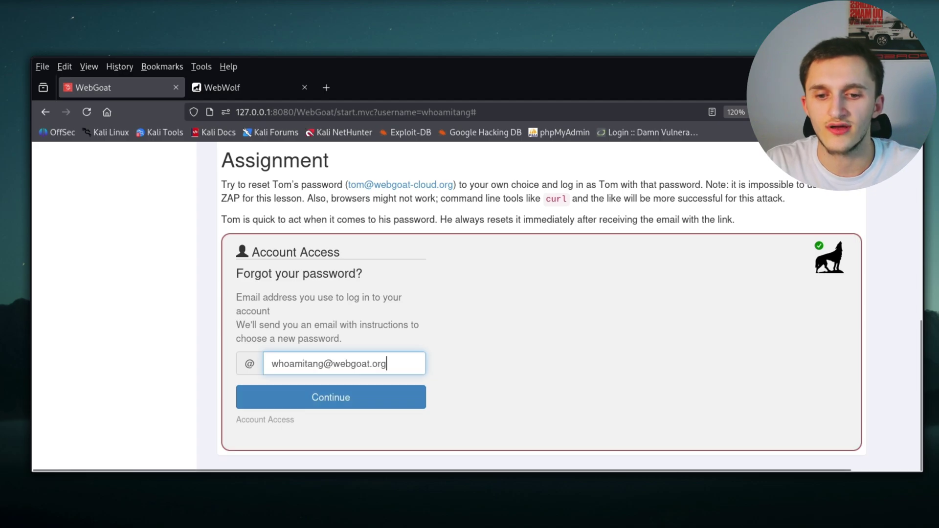
key(Tab)
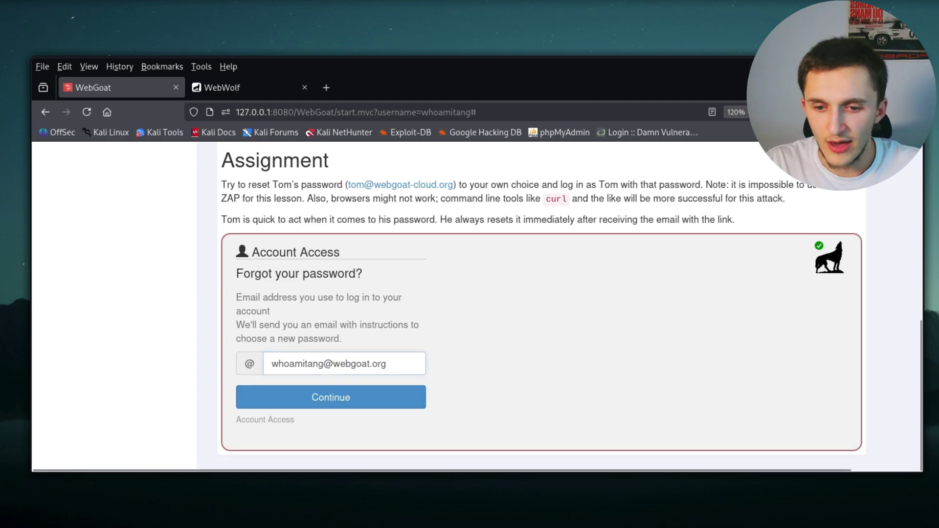
key(Return)
scroll(542, 306, down, 1)
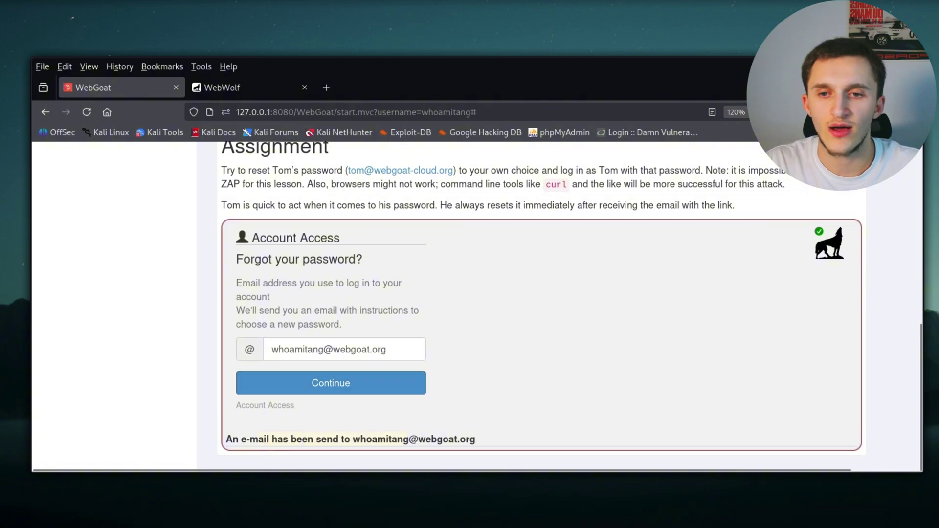
Refresh the WebWolf mailbox, open the reset email showing its link, and return to WebGoat.
click(228, 88)
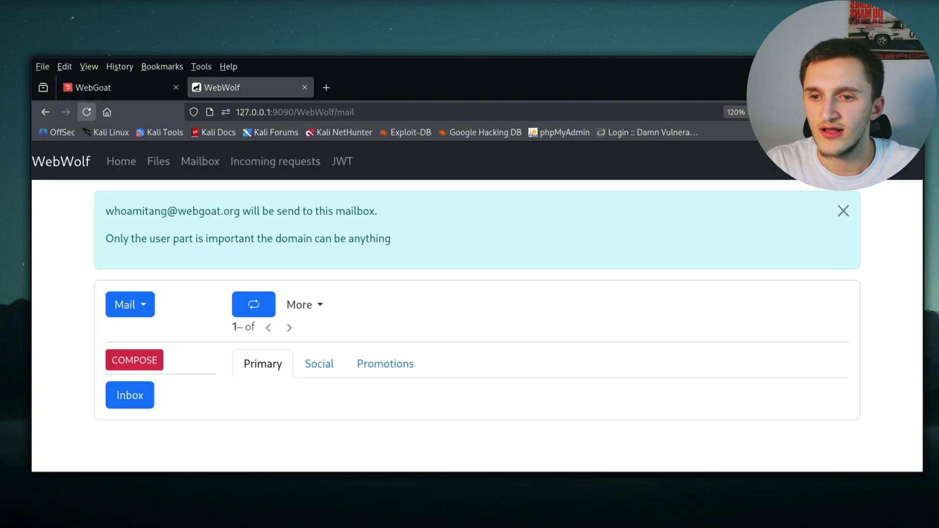
click(86, 111)
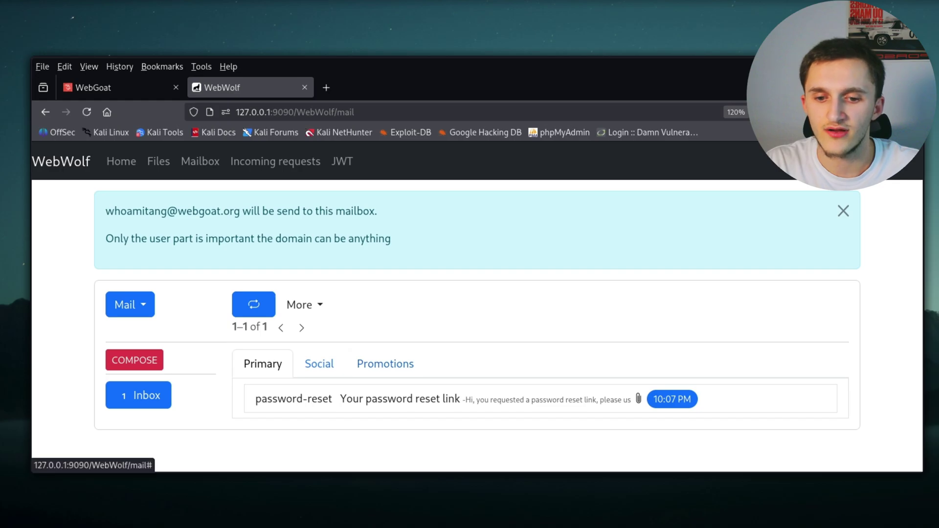
click(400, 399)
scroll(400, 399, down, 2)
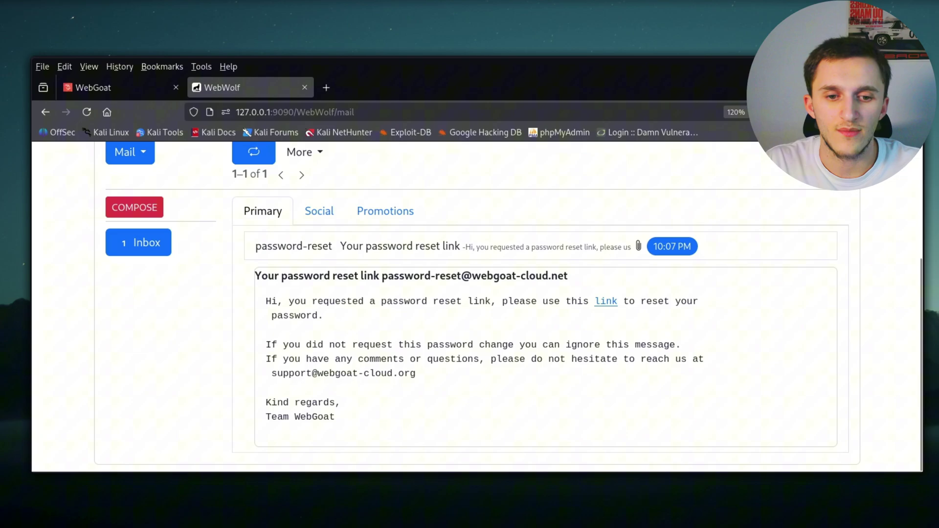
drag(536, 302, 665, 301)
click(665, 300)
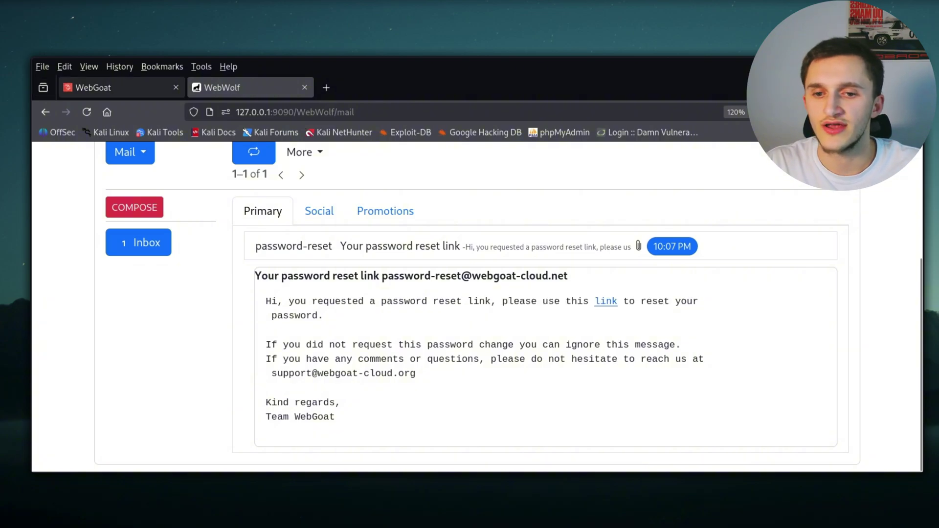
click(93, 88)
scroll(477, 308, up, 2)
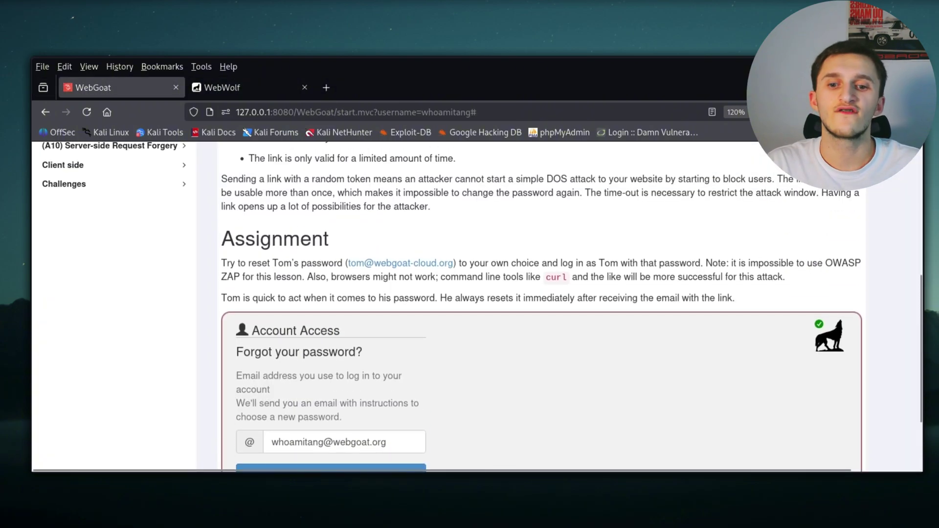
scroll(477, 308, down, 2)
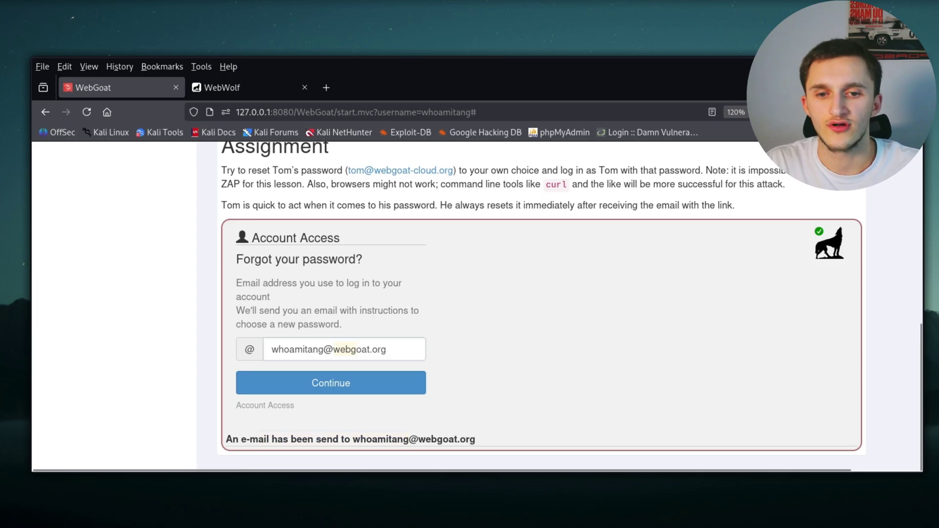
Clear the Email field and paste in Tom's address copied from the assignment text.
click(354, 349)
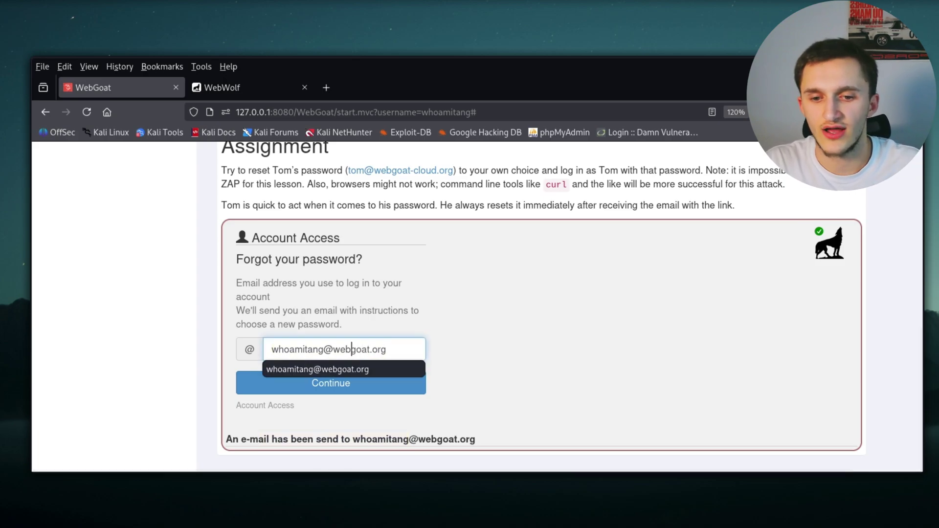
key(ctrl+a)
key(BackSpace)
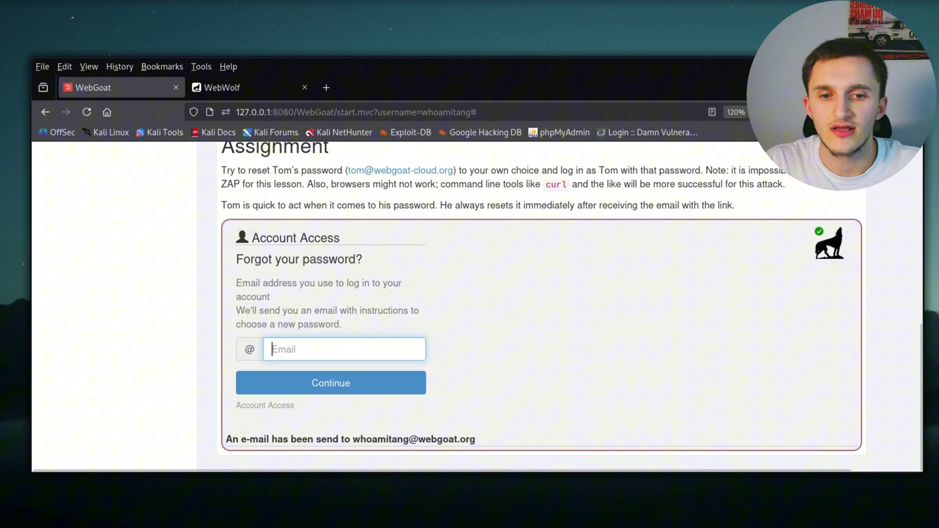
click(401, 171)
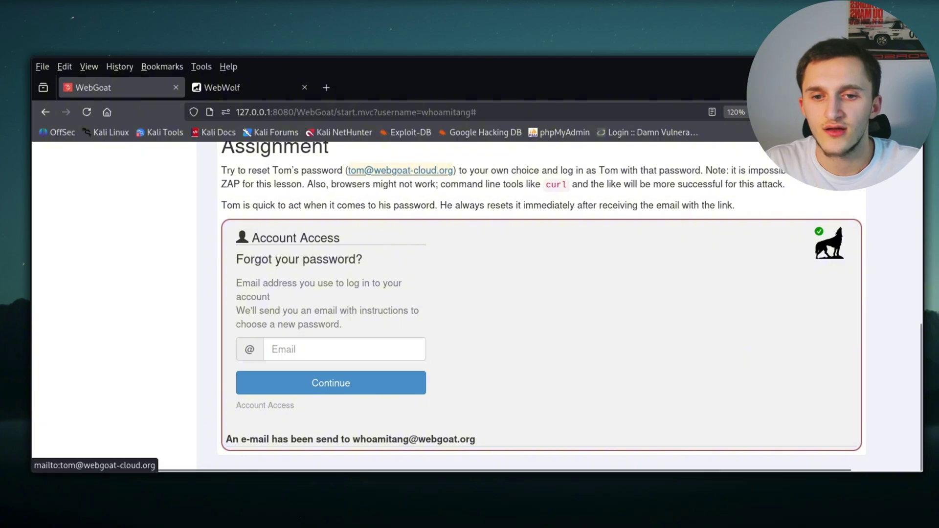
key(ctrl+v)
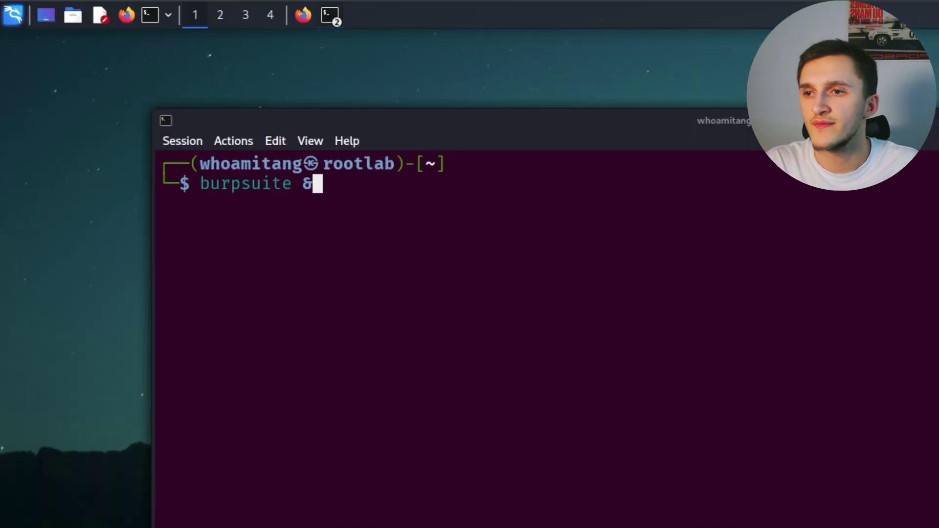
Launch burpsuite from the Kali menu with a temporary project and enable Intercept.
click(13, 15)
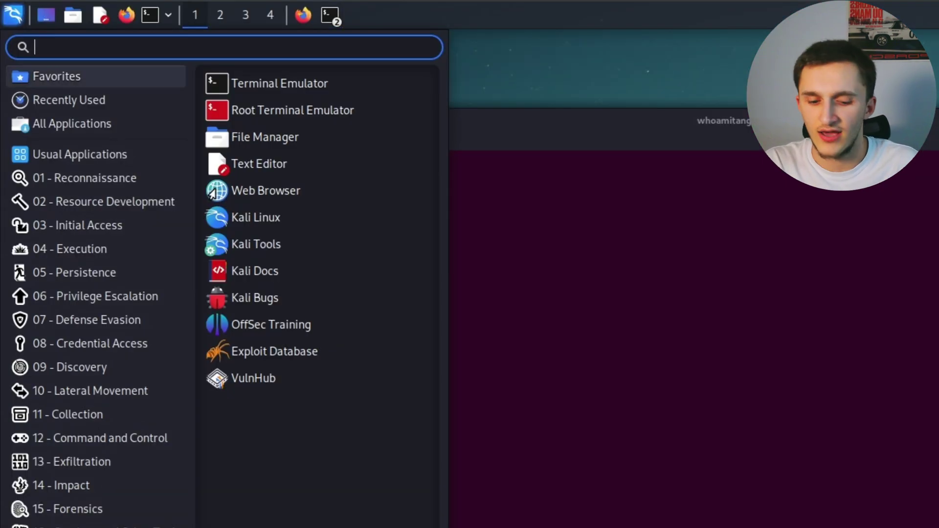
text(burp)
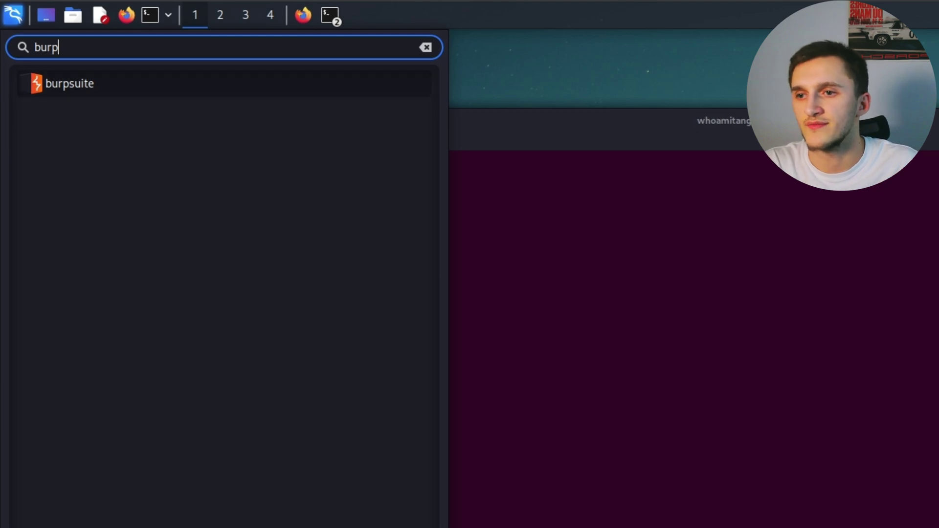
key(Return)
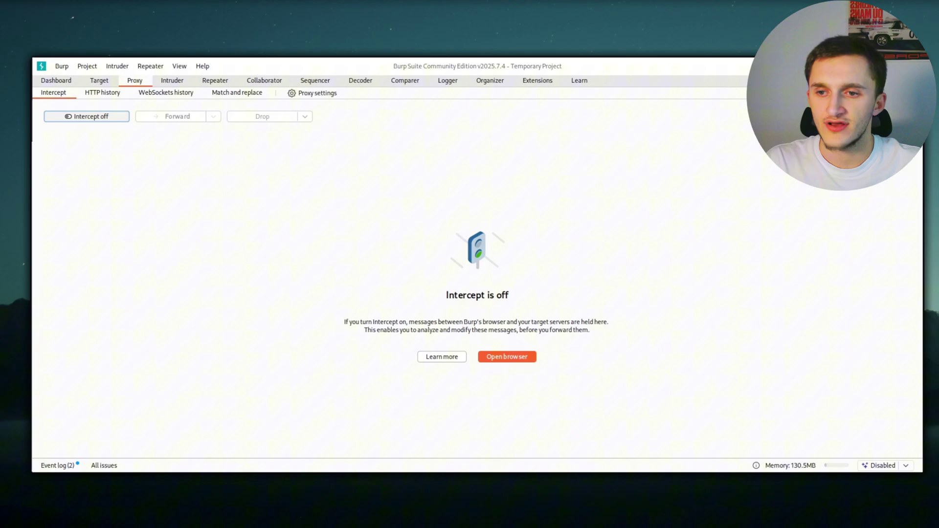
click(87, 116)
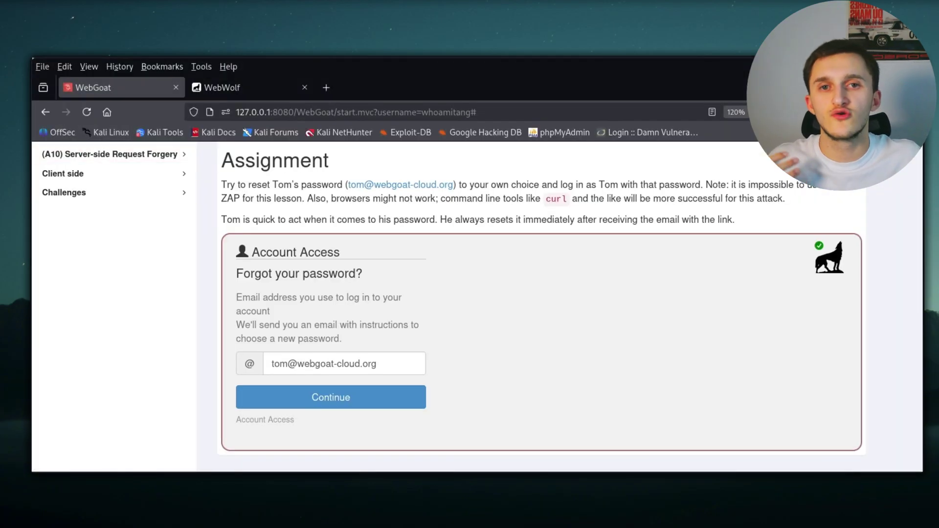
Send the intercepted POST create-password-reset-link request to Repeater.
key(alt+Tab)
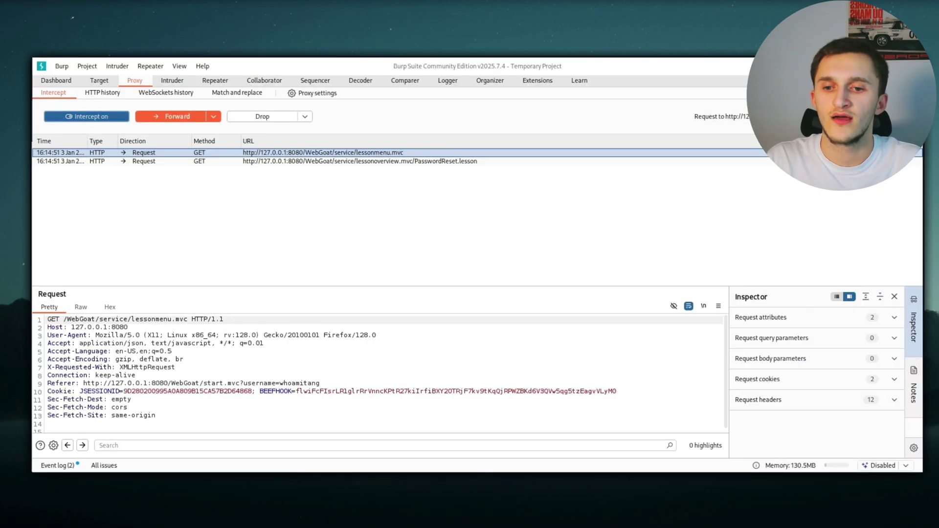
key(alt+Tab)
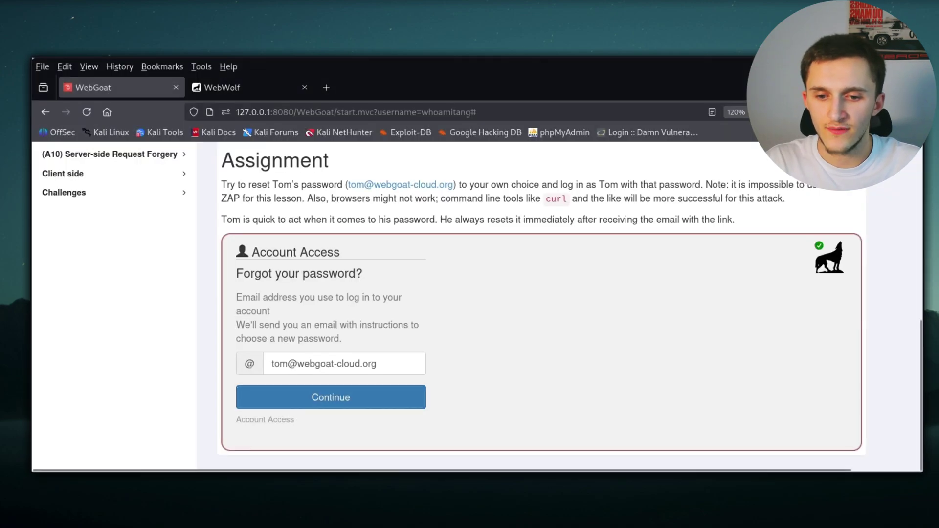
key(alt+Tab)
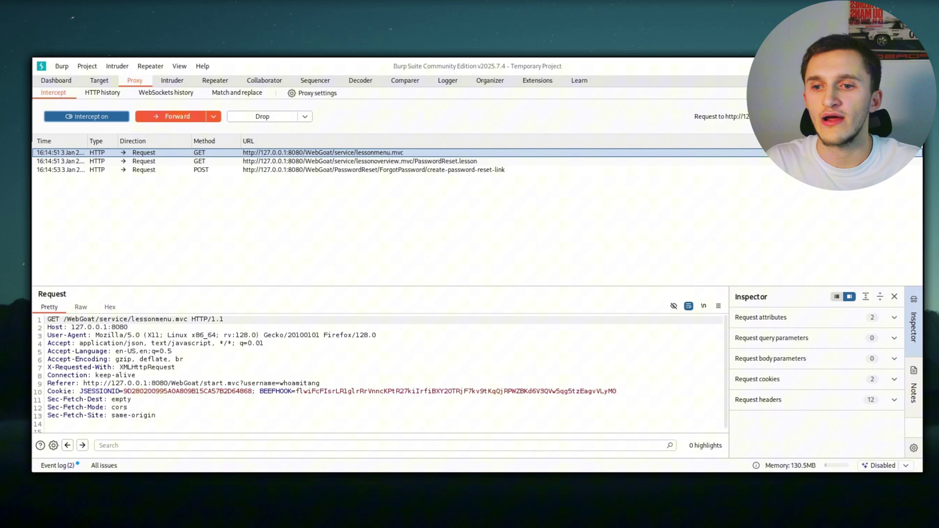
key(Down)
key(Down)
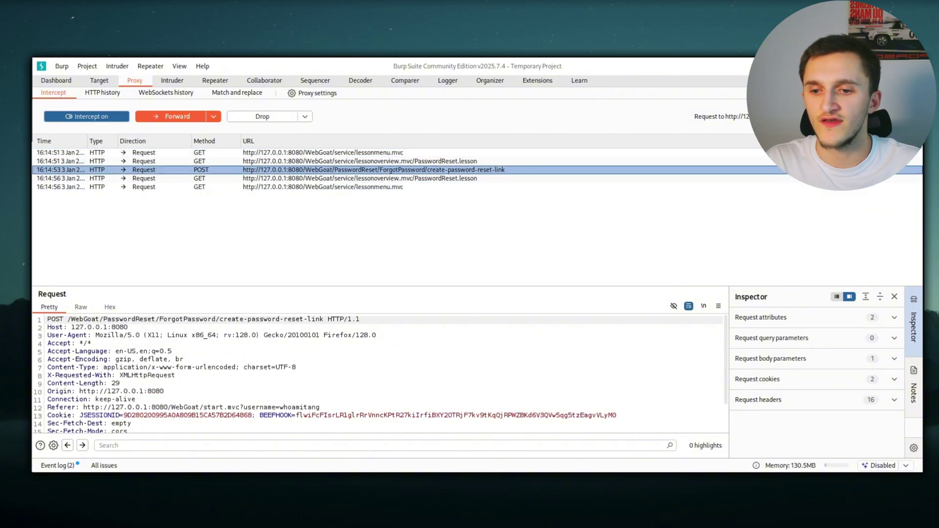
right_click(173, 338)
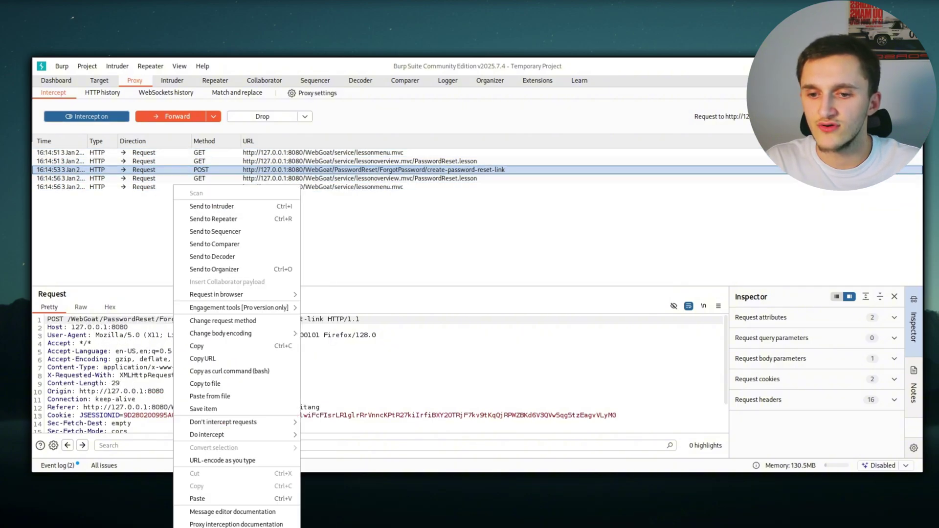
click(206, 219)
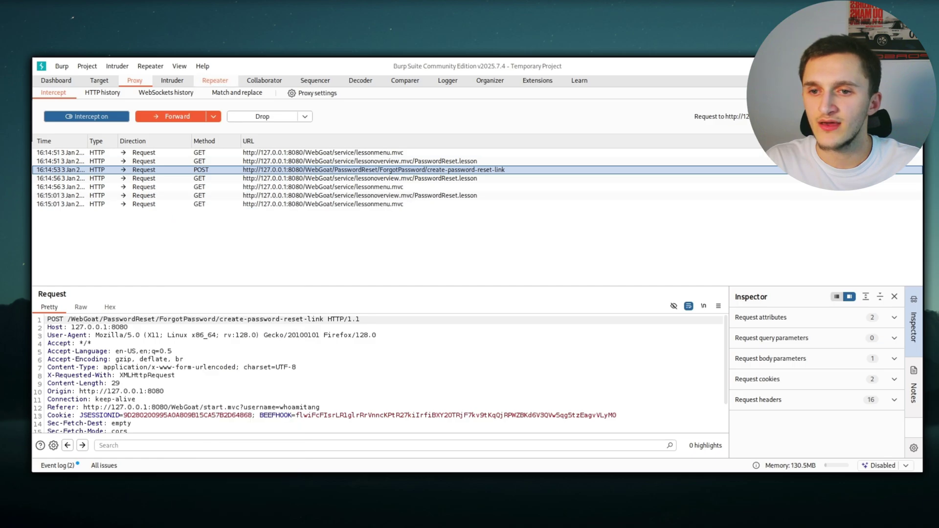
Open the request in Repeater and review its email parameter and create-password-reset-link path.
key(ctrl+shift+r)
key(ctrl+End)
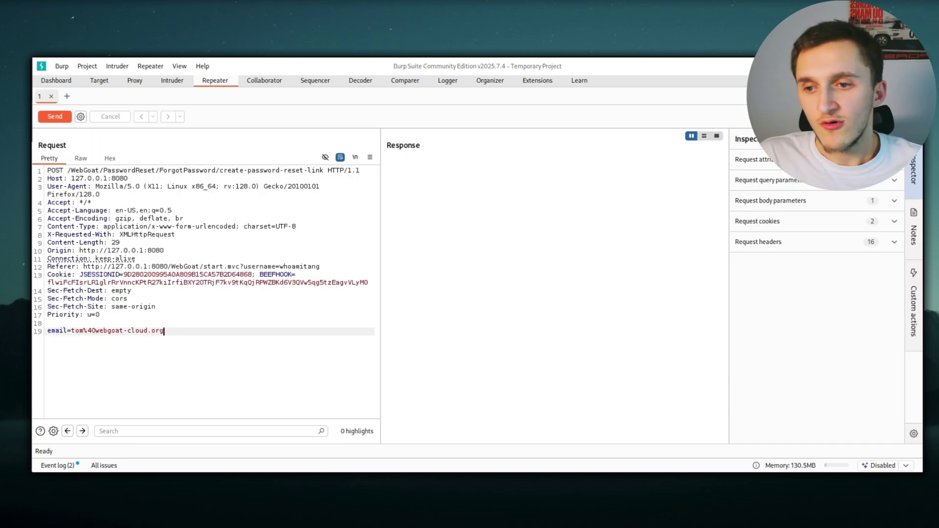
key(ctrl+Home)
key(ctrl+shift+Right)
key(ctrl+shift+Right)
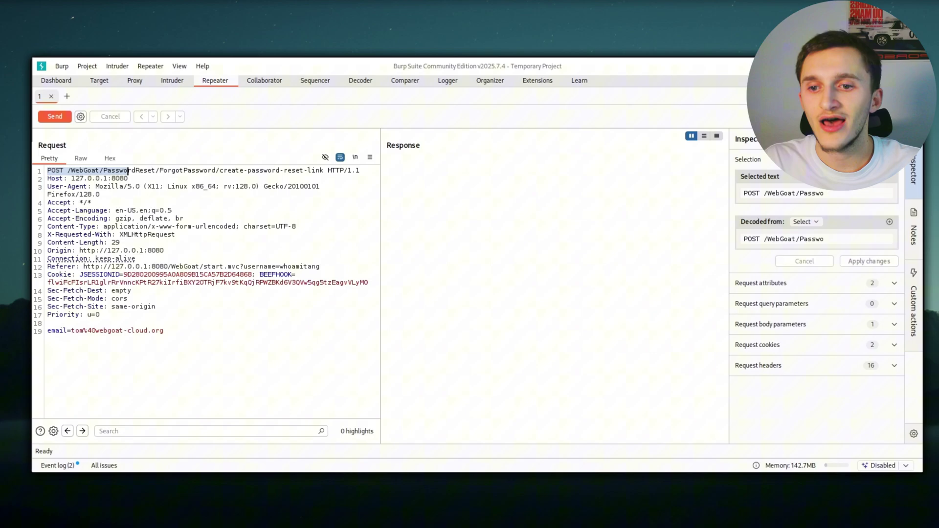
key(ctrl+shift+Right)
key(Right)
key(ctrl+shift+Right)
key(Right)
key(ctrl+Right)
key(ctrl+shift+Right)
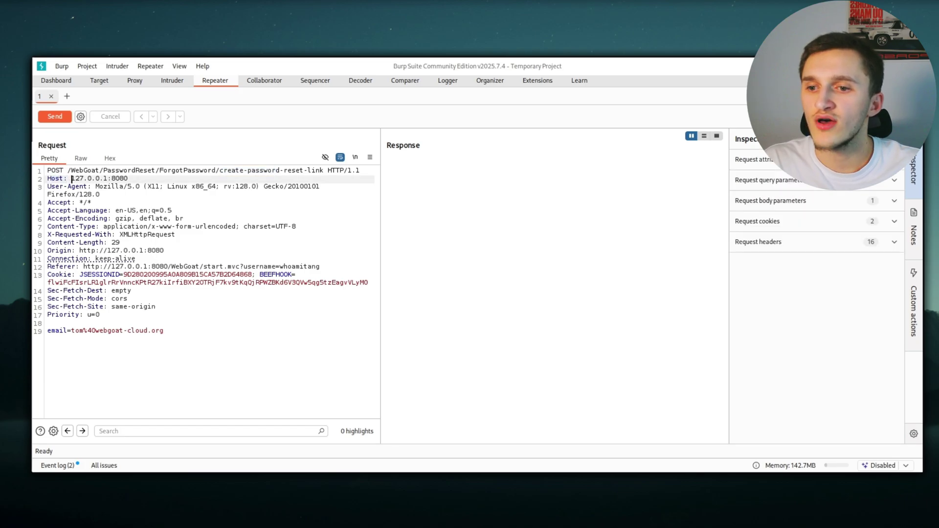
Inspect the Host header and check WebWolf's 9090 address in the browser URL bar.
drag(72, 178, 129, 178)
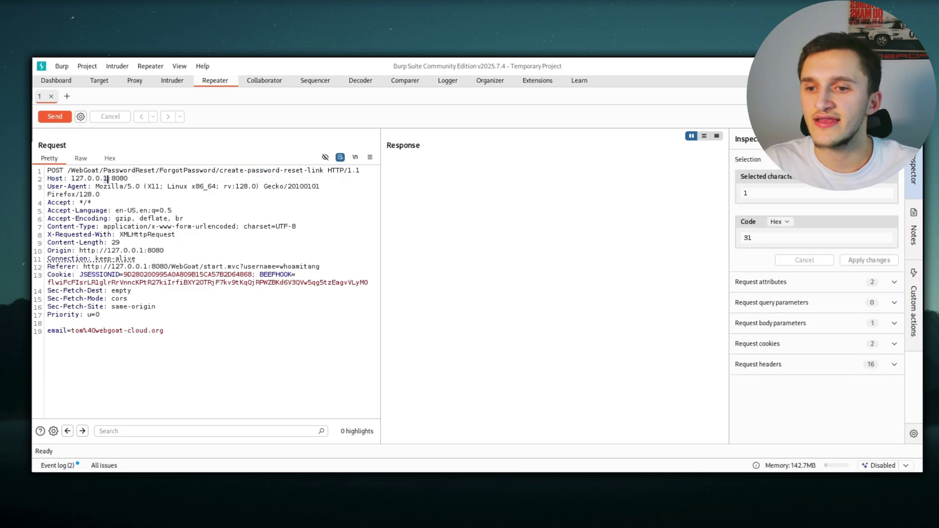
click(127, 211)
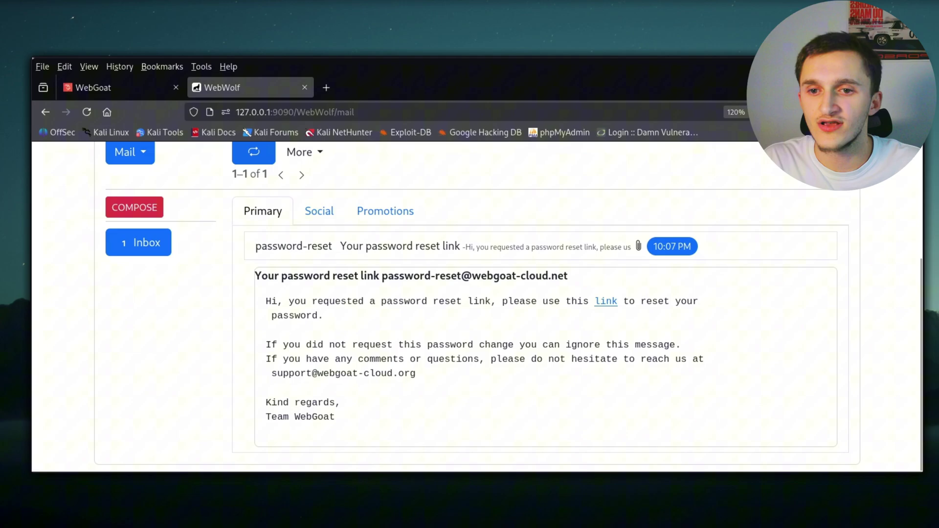
click(237, 112)
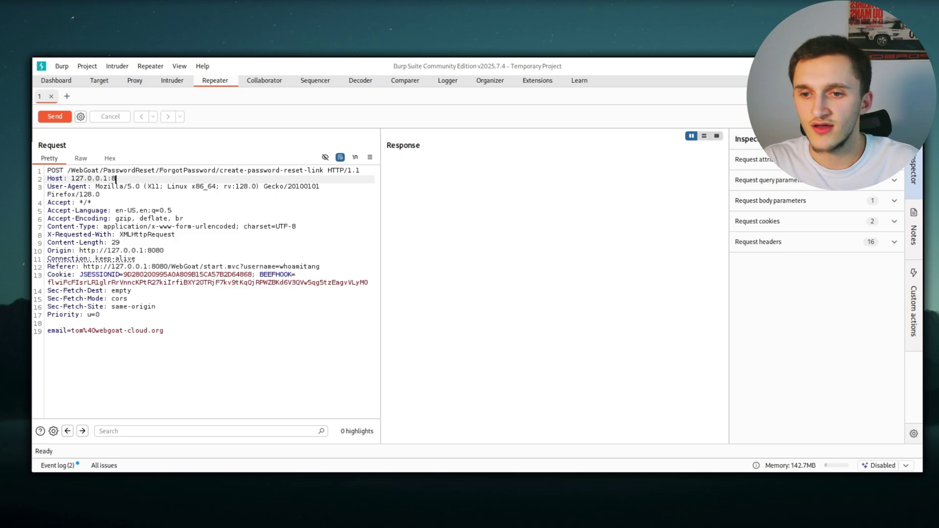
Change the Host port from 8080 to 9090, after checking FoxyProxy settings in Firefox.
key(BackSpace)
text(9090)
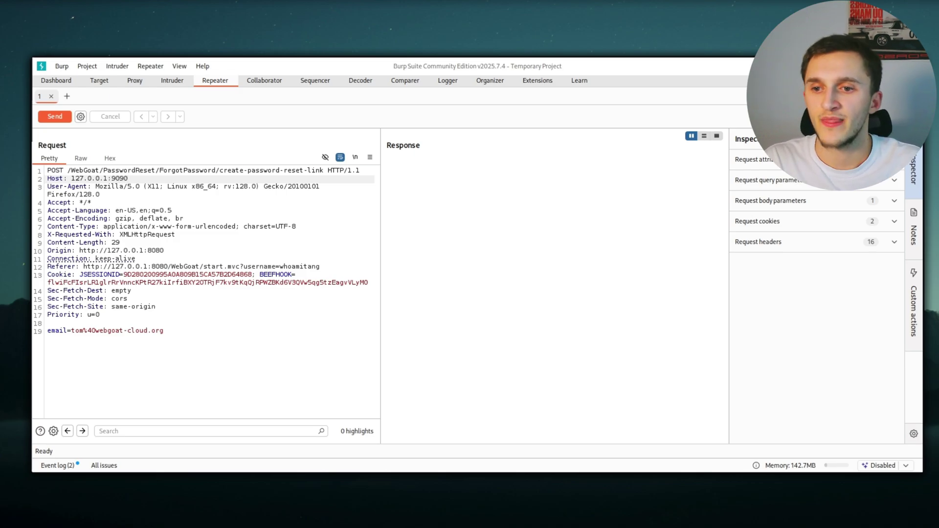
key(alt+Tab)
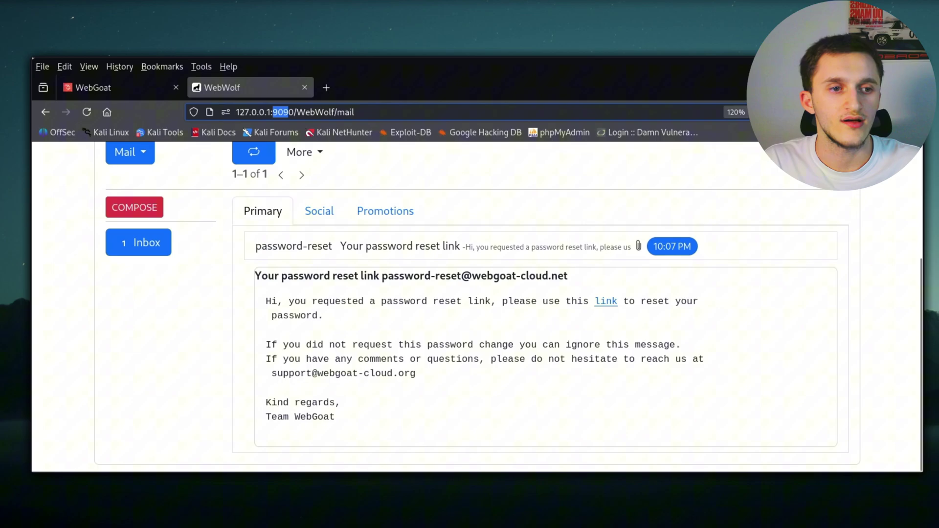
click(873, 112)
click(704, 198)
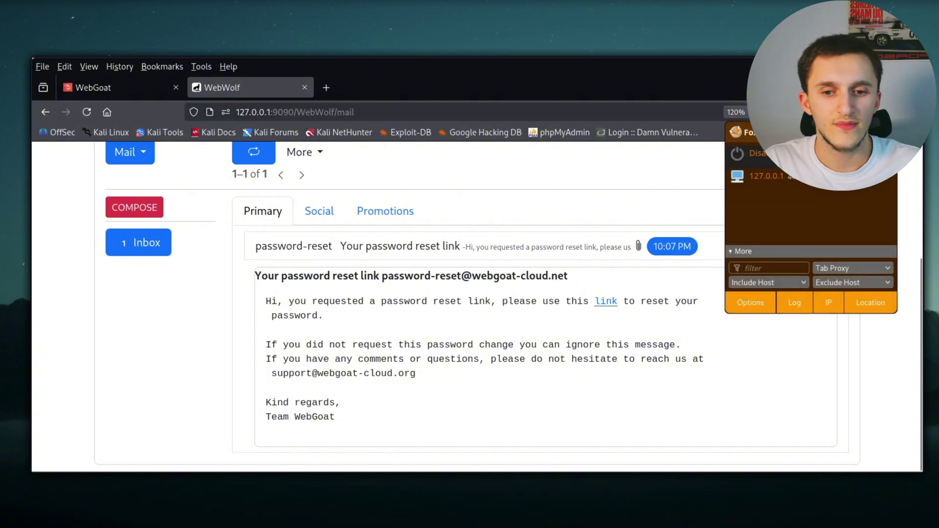
key(alt+Tab)
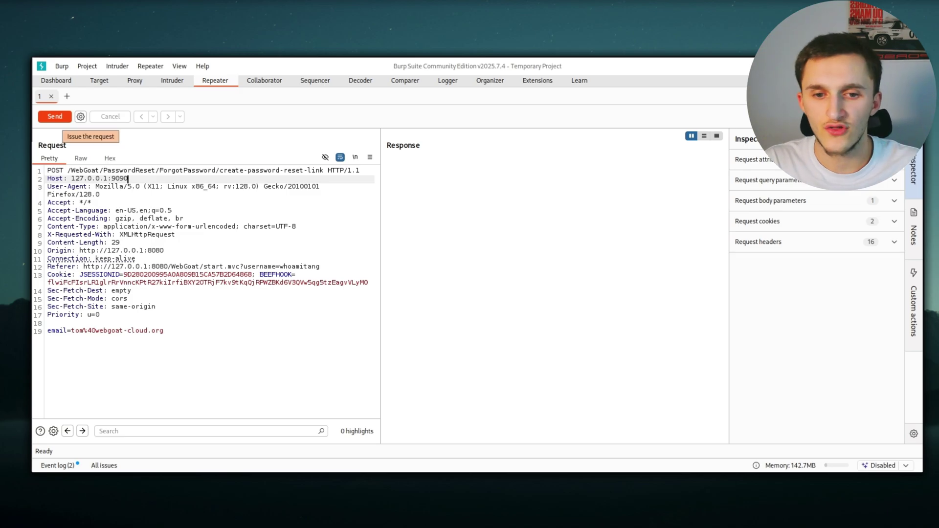
Send the modified request, confirm the email-sent JSON response, and view WebWolf Requests.
click(54, 116)
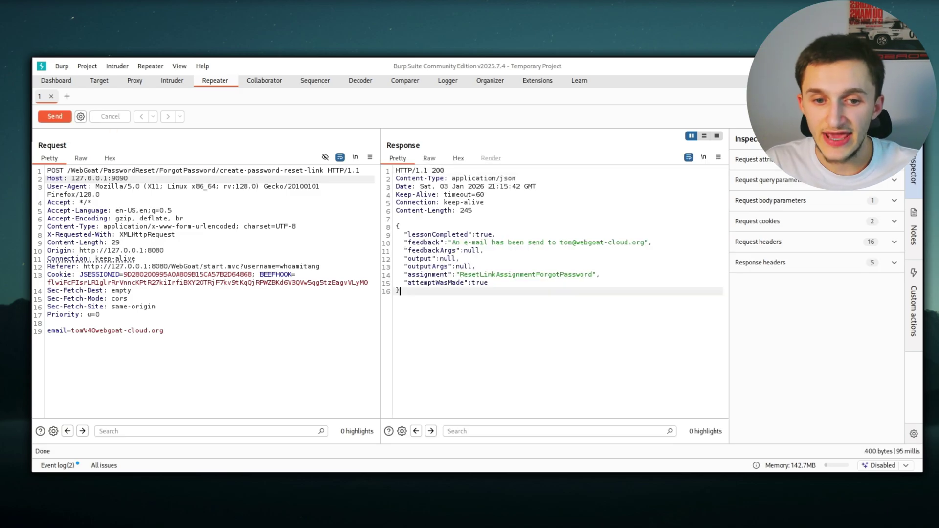
drag(451, 242, 645, 243)
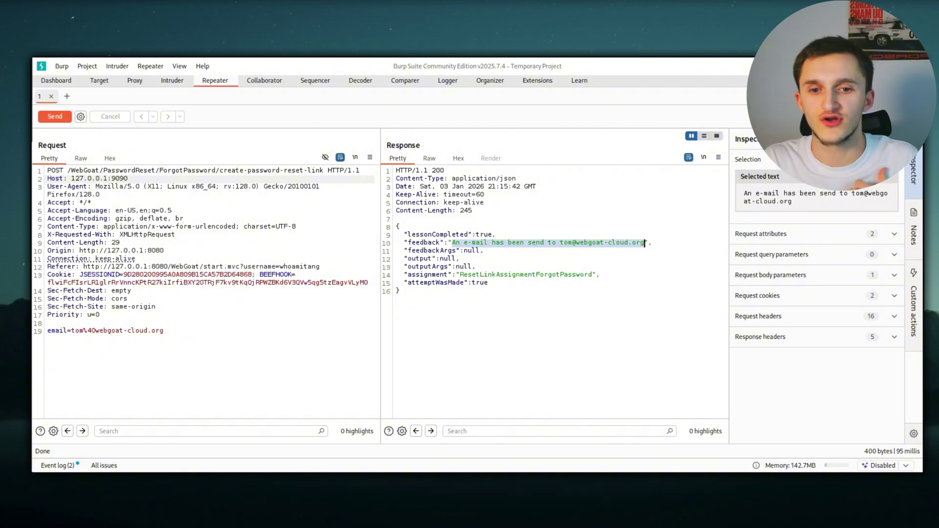
key(alt+Tab)
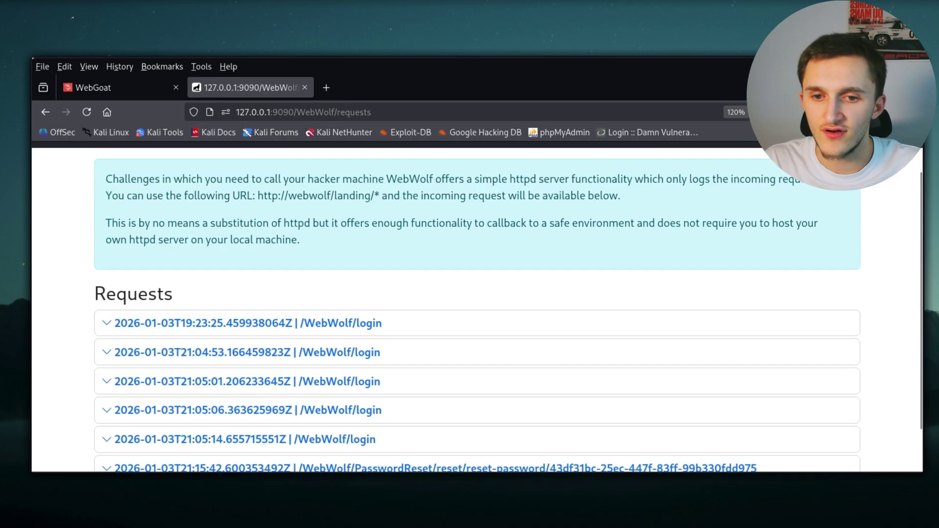
scroll(476, 308, up, 2)
scroll(477, 308, down, 2)
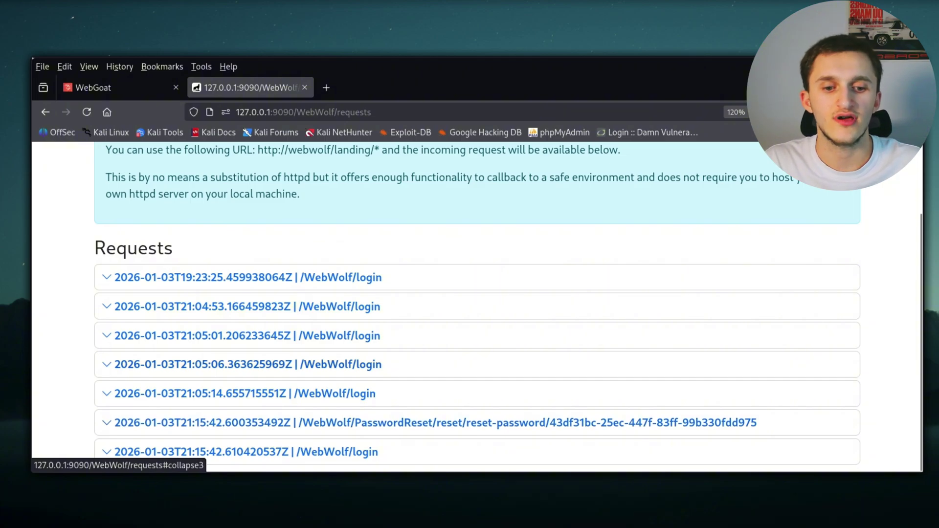
Expand the PasswordReset/reset/reset-password entry to reveal Tom's token URL.
click(294, 422)
scroll(294, 422, down, 5)
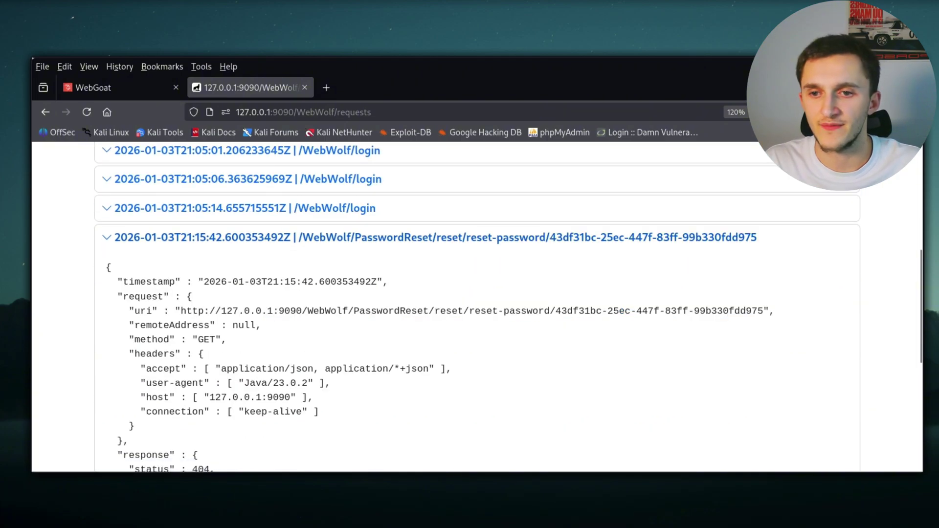
scroll(485, 270, up, 6)
Open the password-reset link from the WebWolf email in a new tab.
click(200, 161)
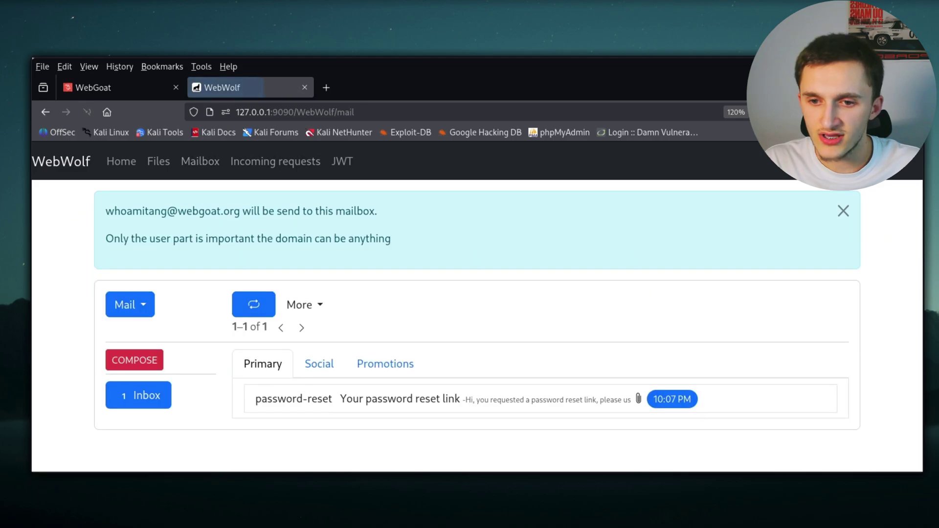
click(400, 398)
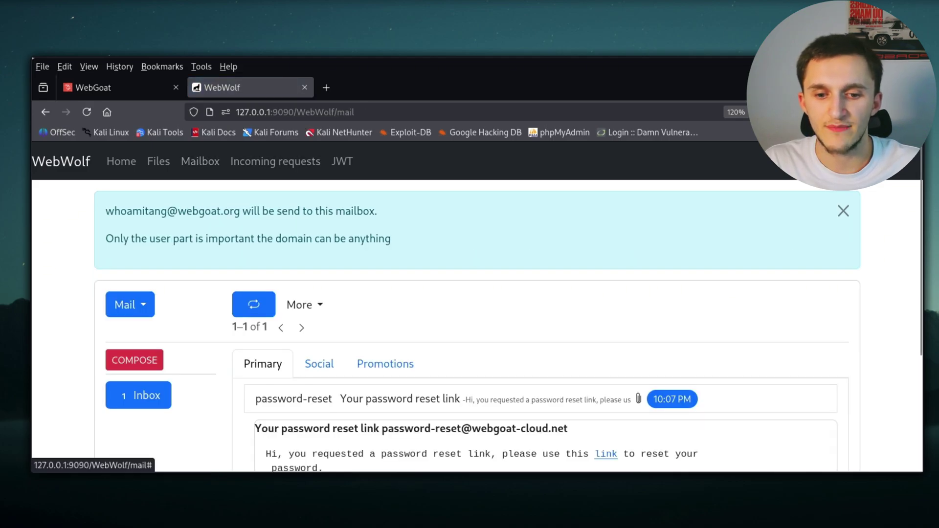
scroll(470, 331, down, 3)
right_click(608, 301)
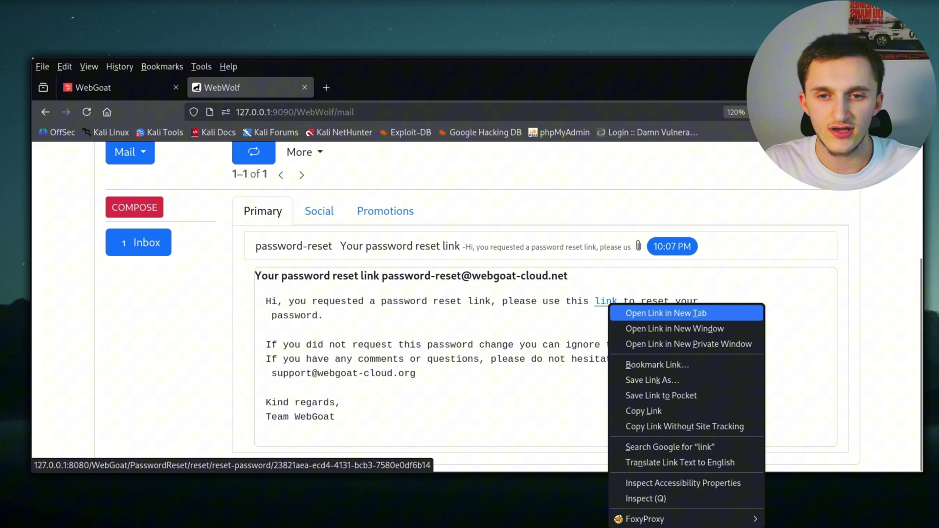
click(665, 313)
click(373, 88)
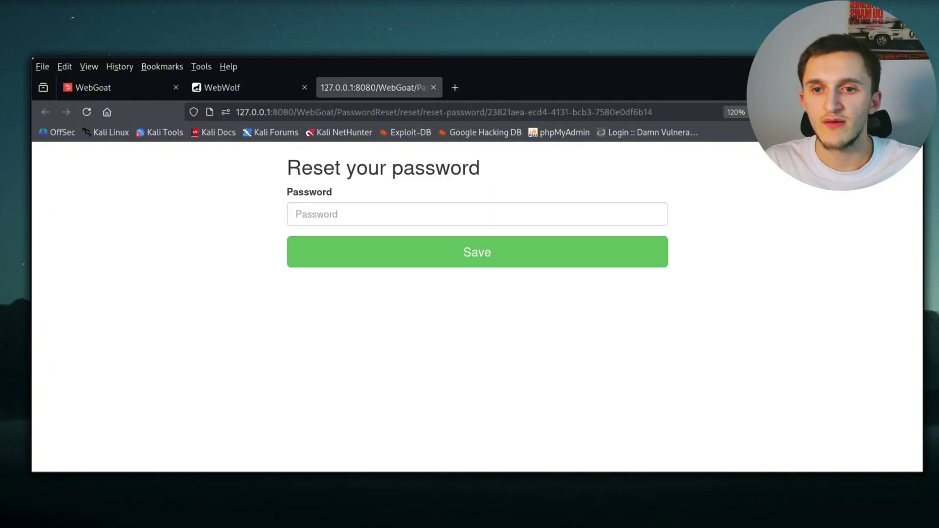
Inspect the token at the end of the reset page URL, then return to the WebWolf mailbox.
drag(257, 112, 311, 111)
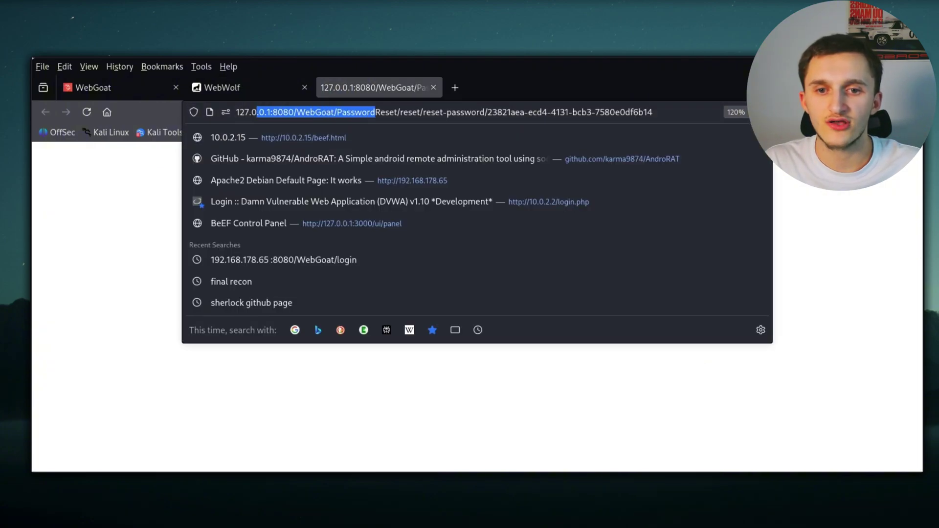
drag(375, 112, 424, 112)
click(430, 112)
drag(491, 112, 653, 111)
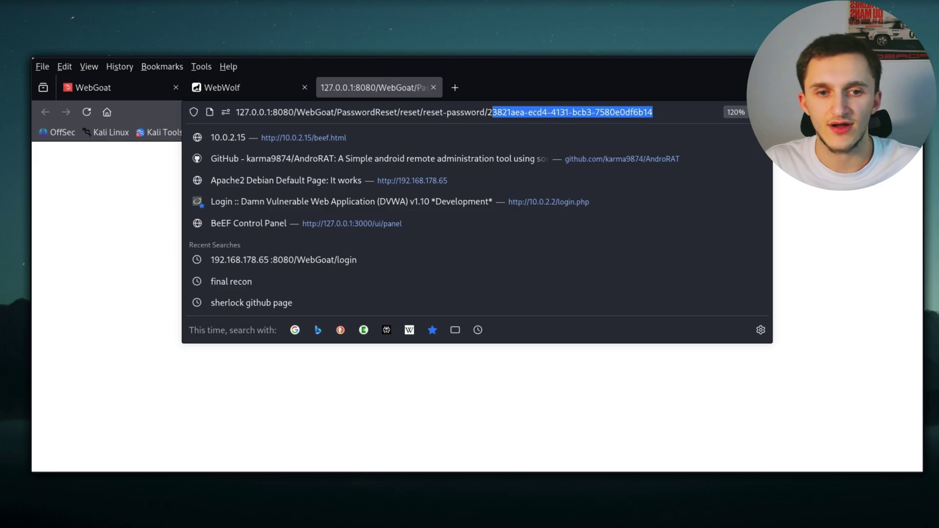
click(249, 87)
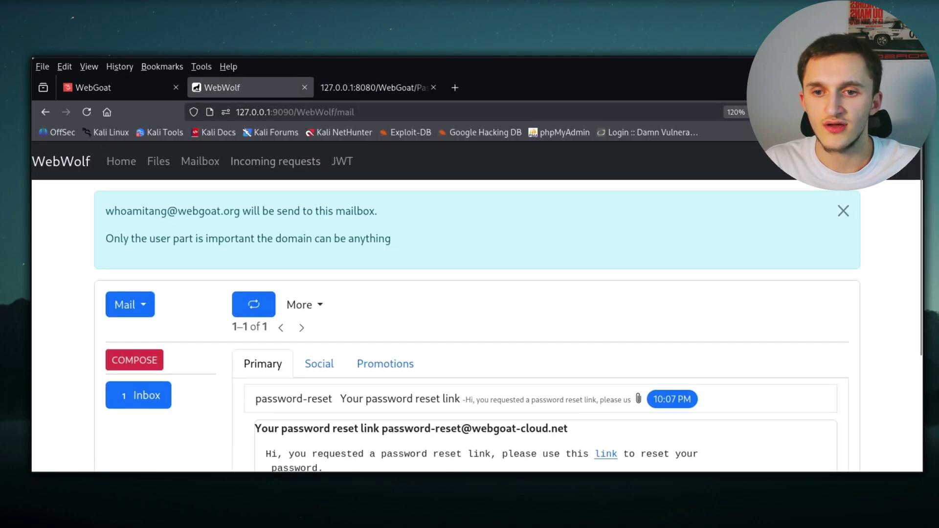
Copy Tom's reset token from the captured PasswordReset request in WebWolf's Incoming requests.
click(275, 161)
scroll(441, 366, down, 3)
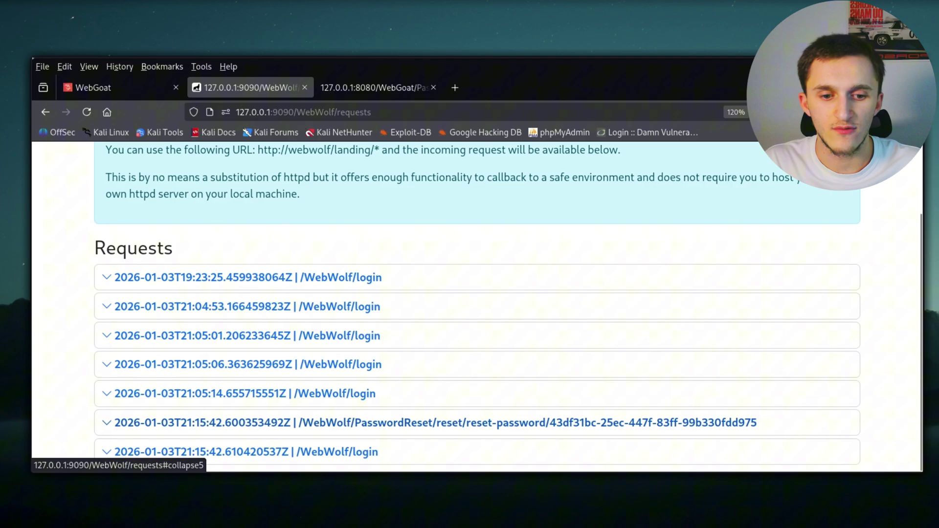
click(433, 422)
scroll(433, 423, down, 4)
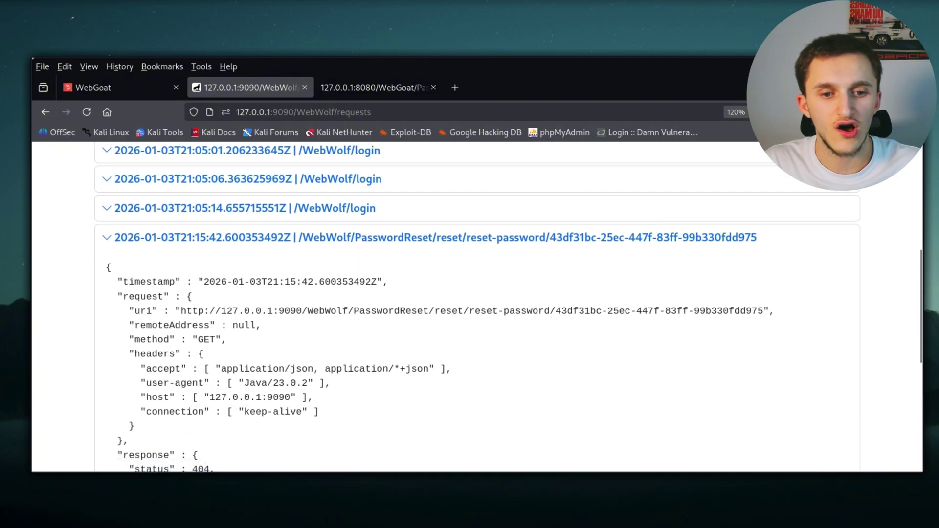
mouse_move(556, 310)
mouse_down()
mouse_move(597, 310)
mouse_move(262, 327)
mouse_move(764, 310)
mouse_up()
key(ctrl+c)
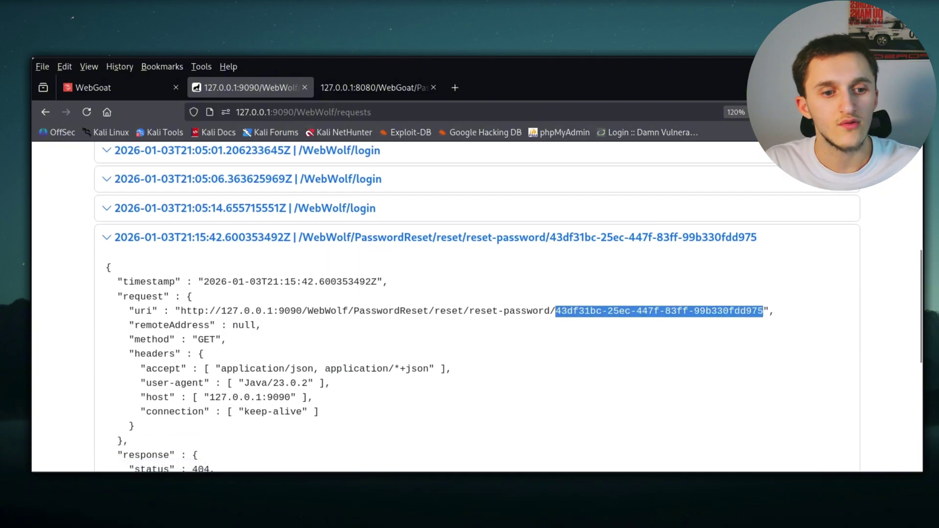
Replace the token in the reset page URL with Tom's token and reload the page.
click(374, 87)
click(654, 111)
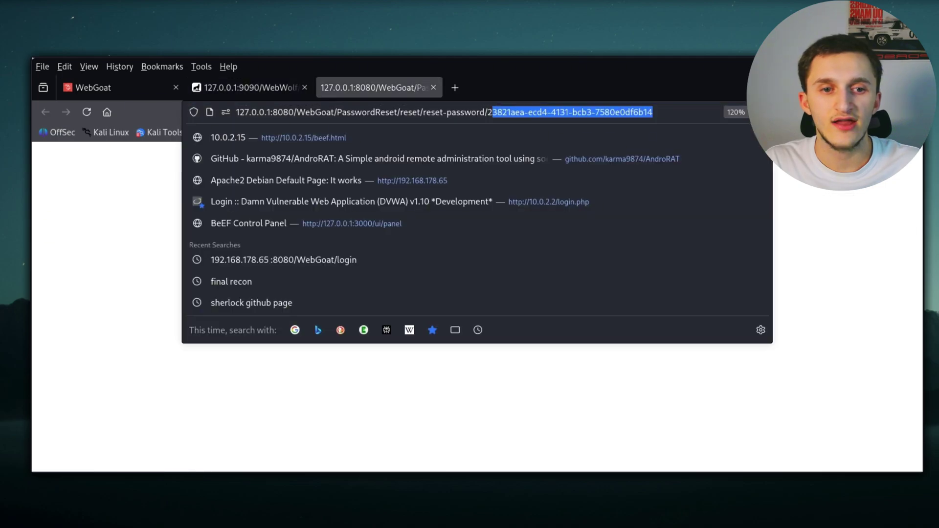
drag(653, 111, 511, 112)
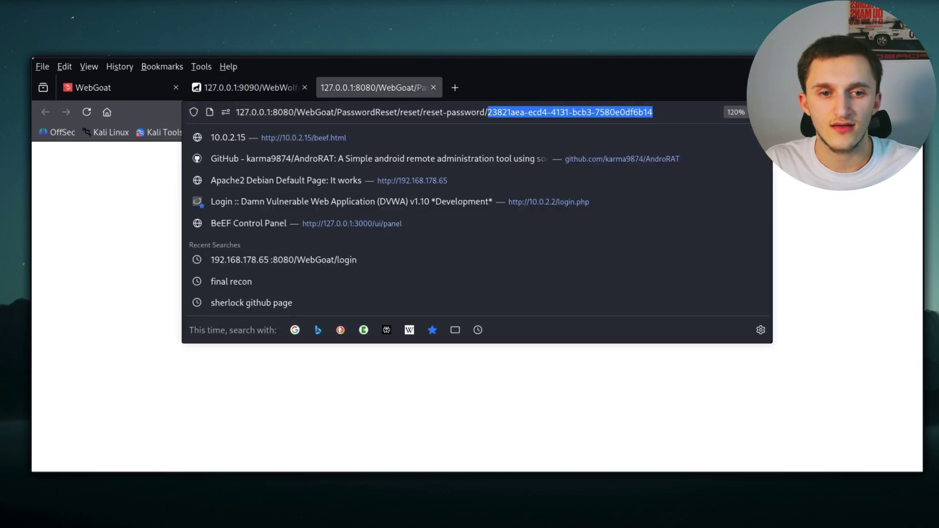
key(ctrl+v)
key(Return)
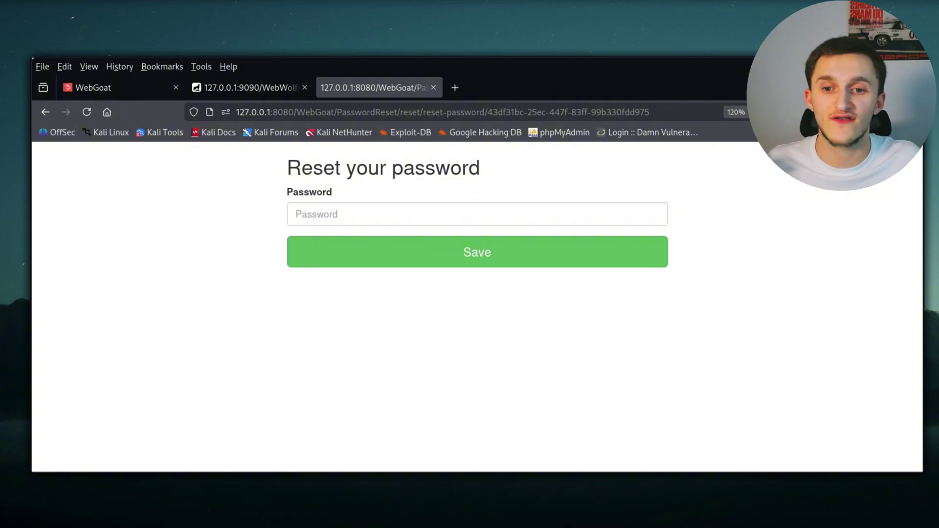
Save a new password on Tom's reset page and check the password-changed confirmation.
click(477, 214)
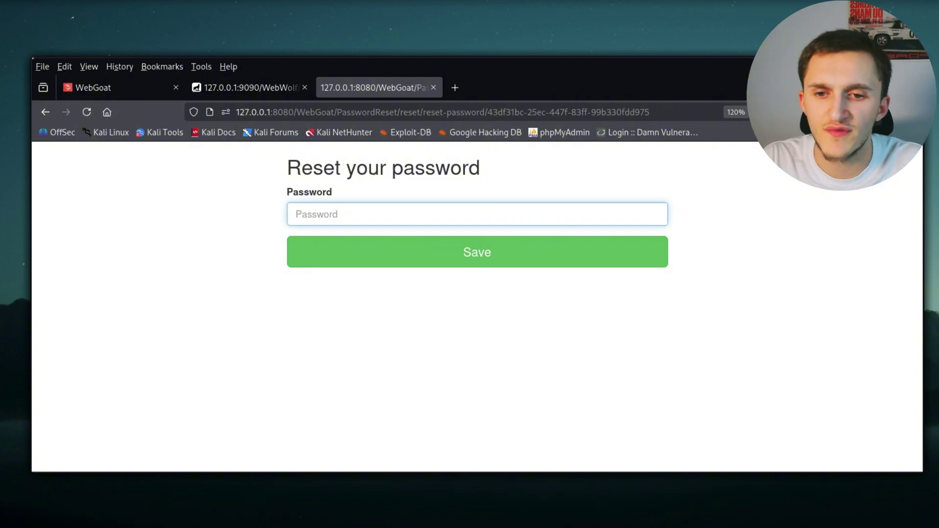
text(123)
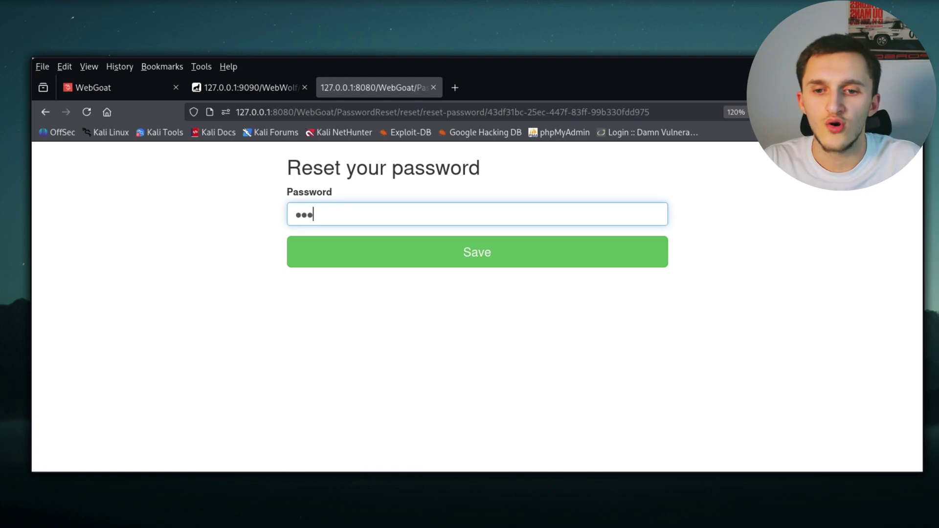
text(123)
key(Return)
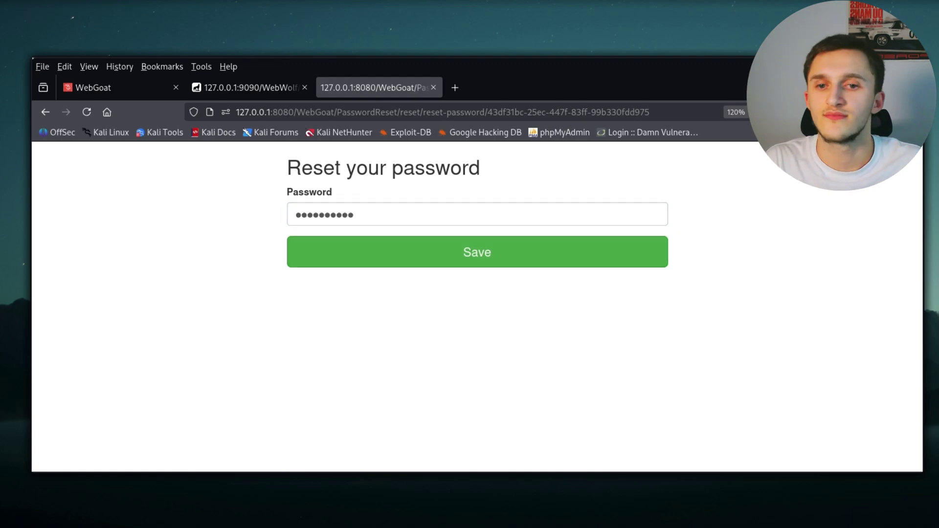
mouse_move(57, 159)
mouse_down()
mouse_move(460, 159)
mouse_move(337, 159)
mouse_move(409, 159)
mouse_up()
click(93, 87)
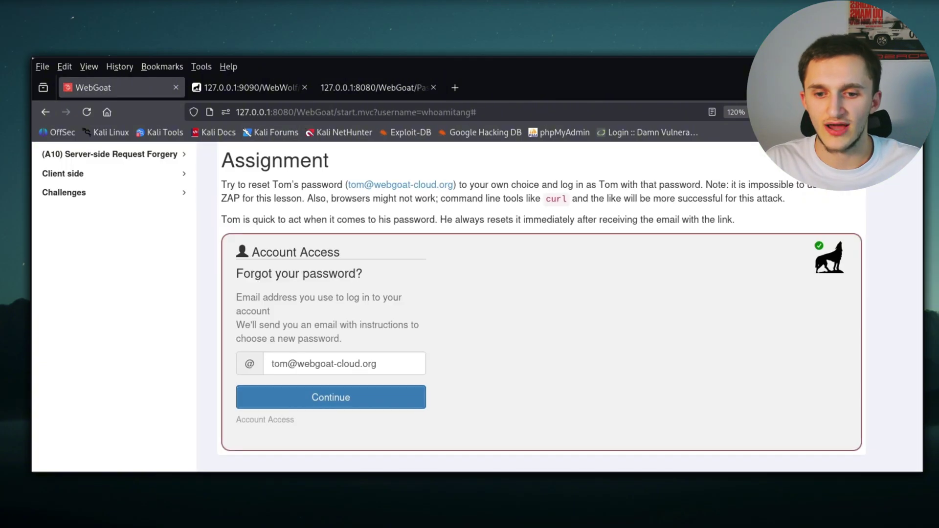
scroll(543, 308, up, 10)
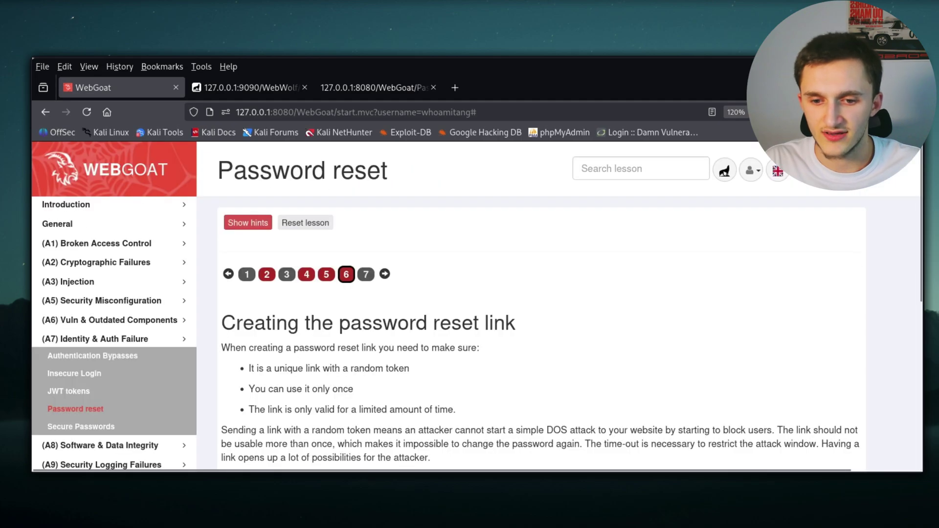
scroll(542, 308, down, 10)
click(344, 323)
key(ctrl+v)
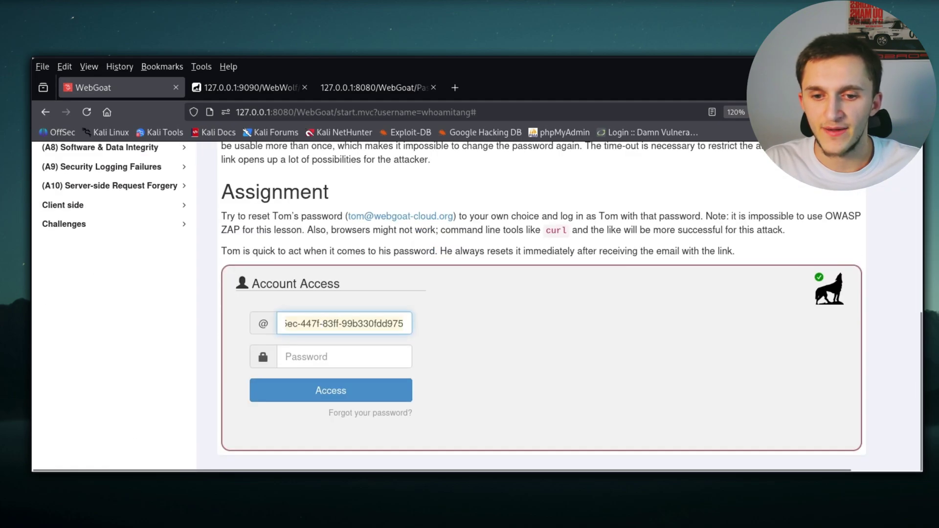
click(400, 217)
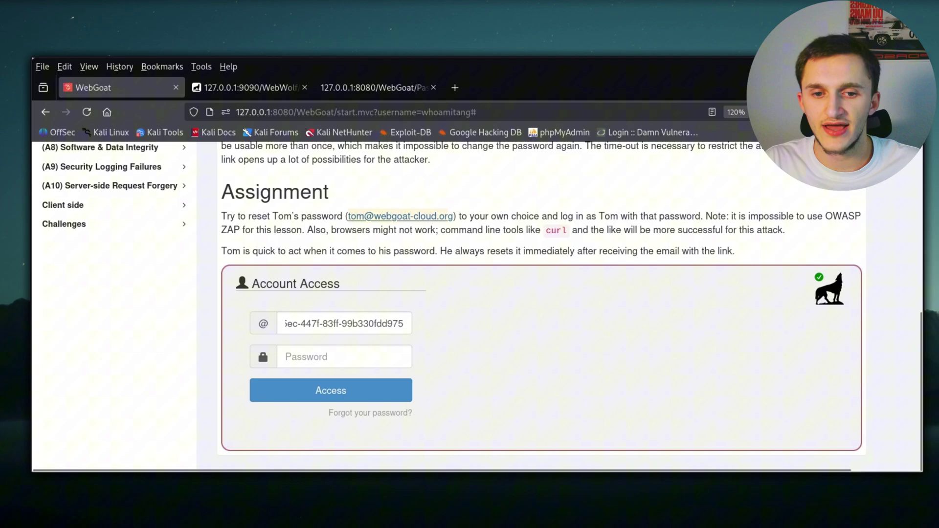
key(Tab)
key(ctrl+v)
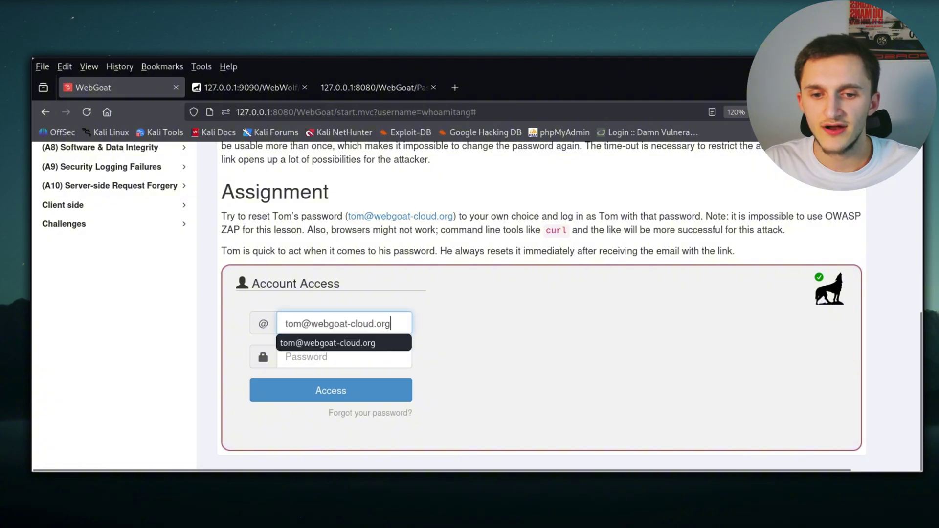
key(Tab)
key(Return)
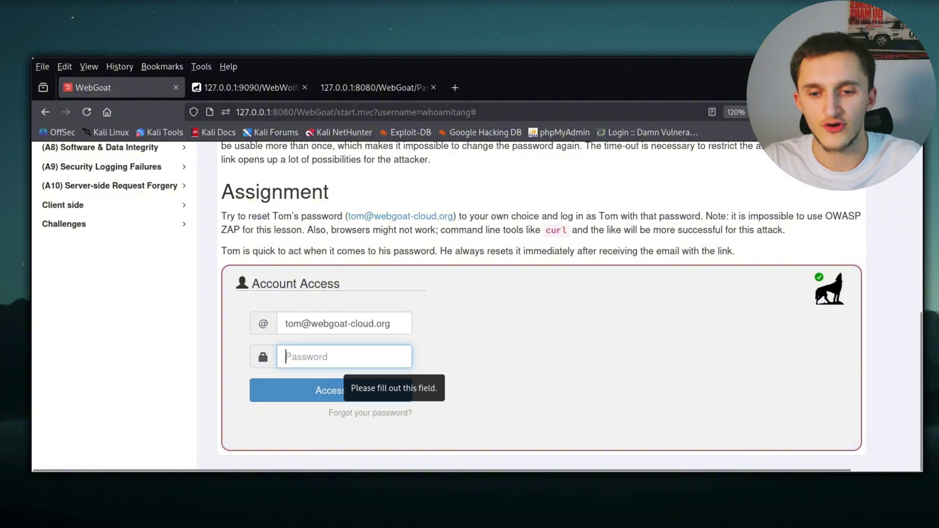
text(123)
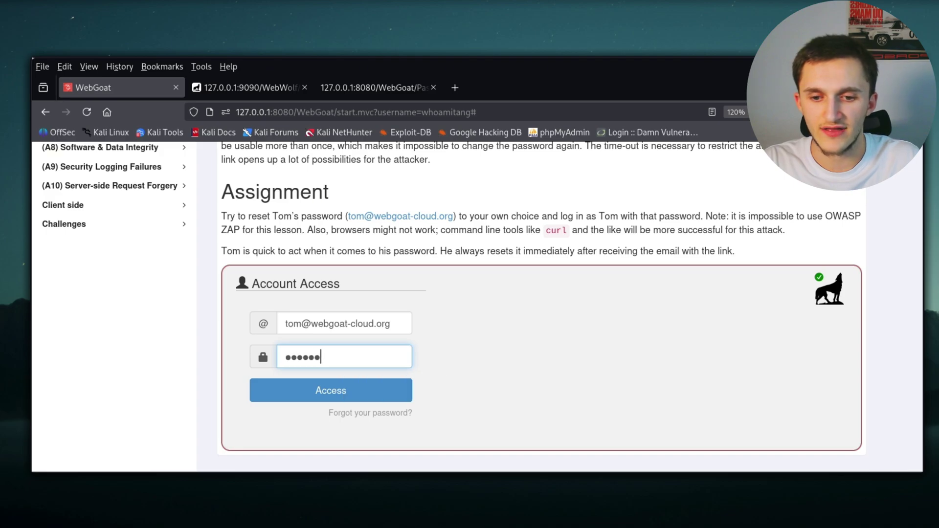
text(10)
key(Return)
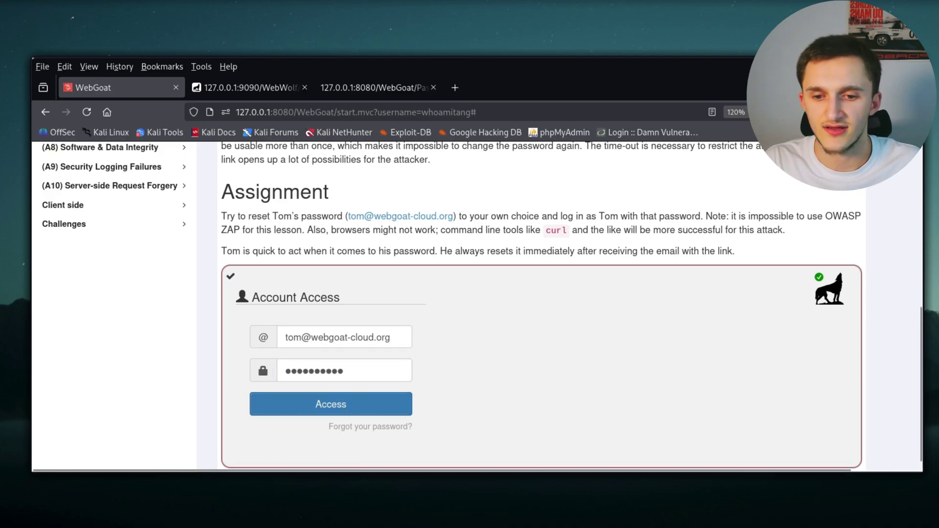
scroll(483, 307, down, 1)
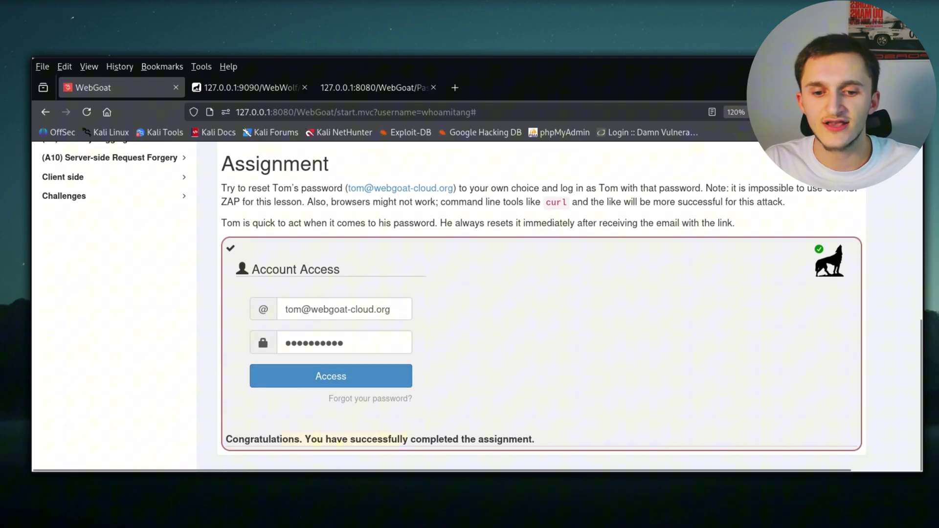